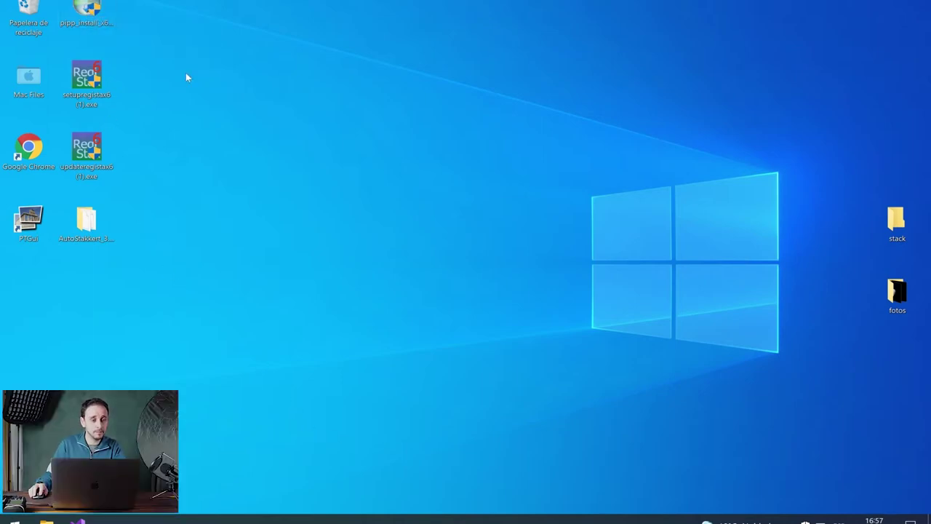
- Install PIPP 2.5.9 into the default C:\Program Files\PIPP folder with the setup wizard
double_click(87, 8)
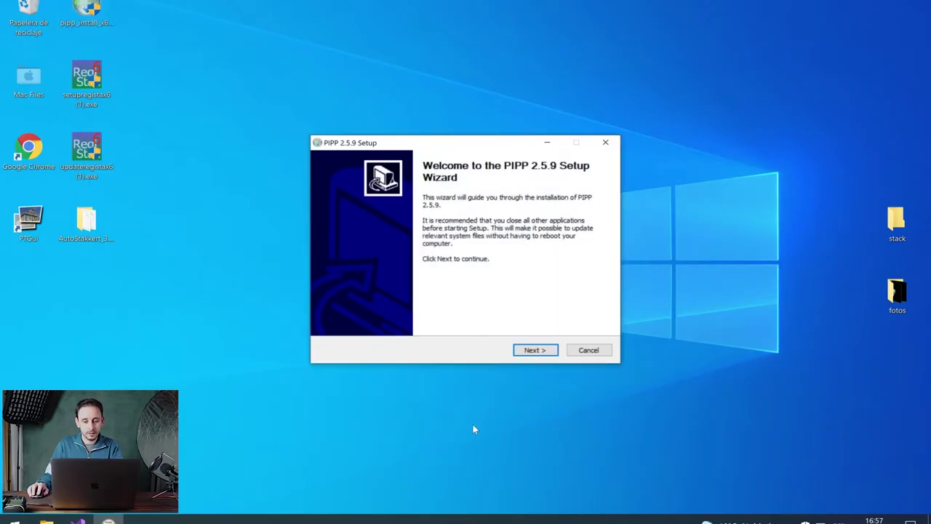
click(535, 349)
click(537, 350)
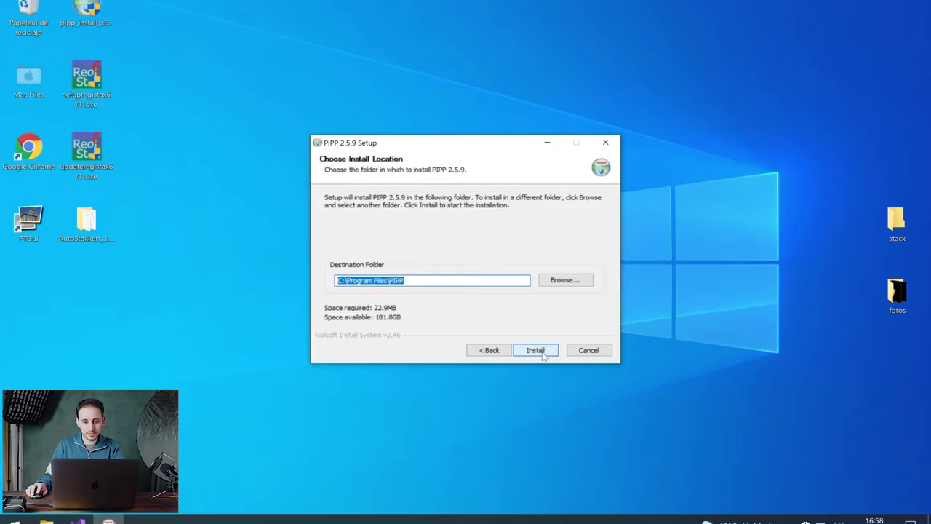
click(538, 350)
click(535, 351)
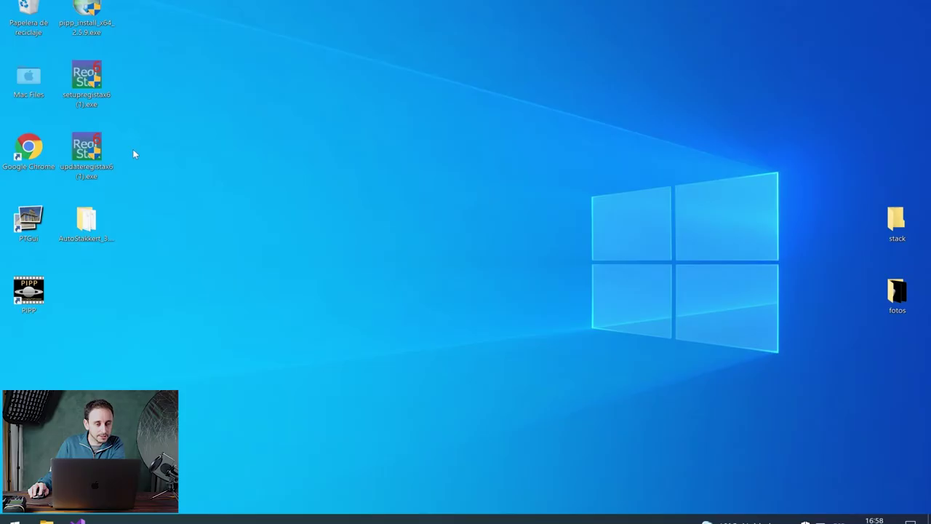
- Install RegiStax 6, accepting the license and not launching it after setup
double_click(98, 88)
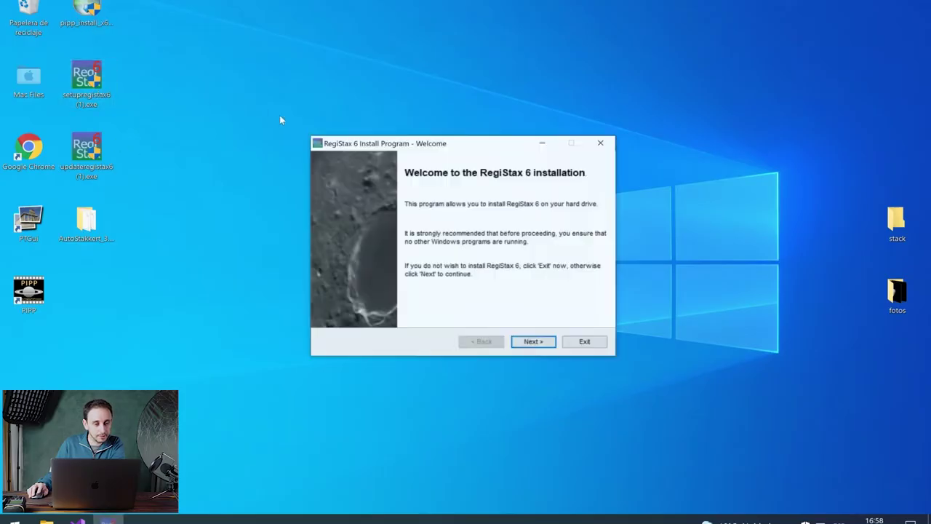
click(534, 343)
click(535, 344)
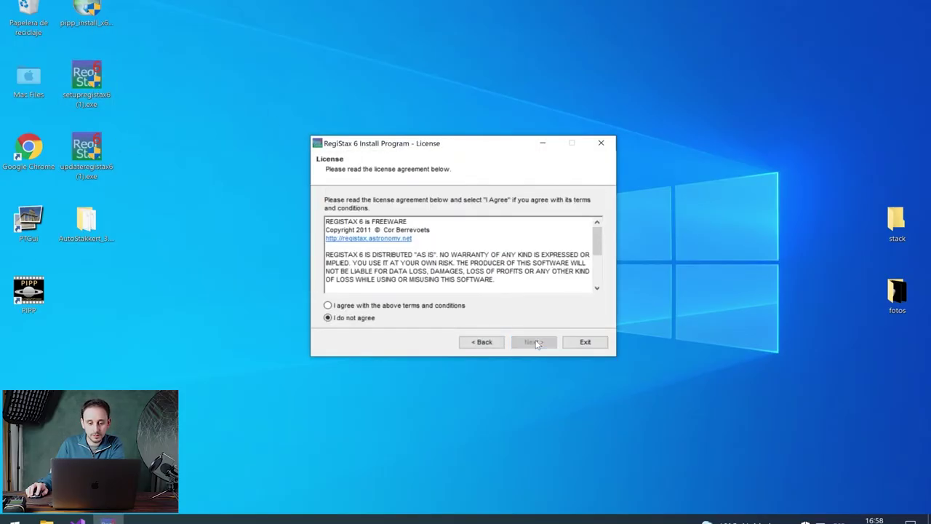
scroll(408, 293, down, 1)
click(407, 306)
click(534, 342)
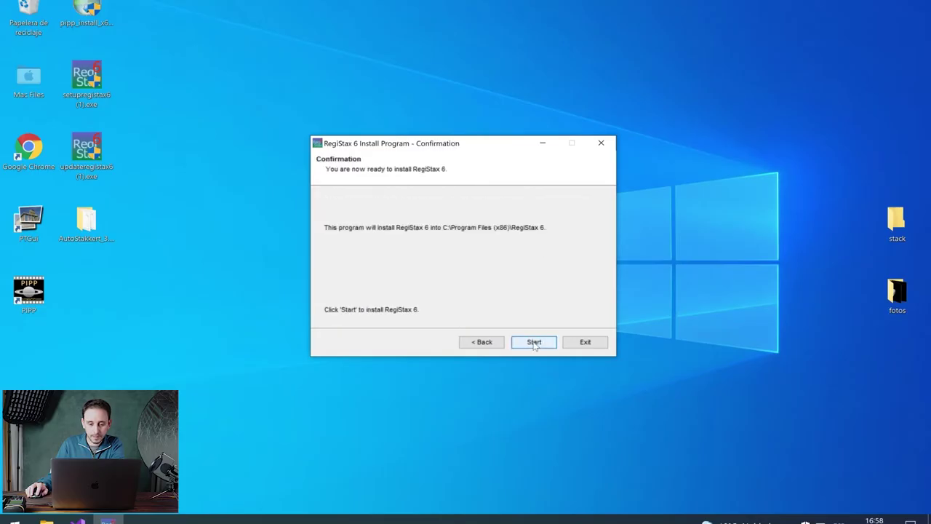
click(535, 344)
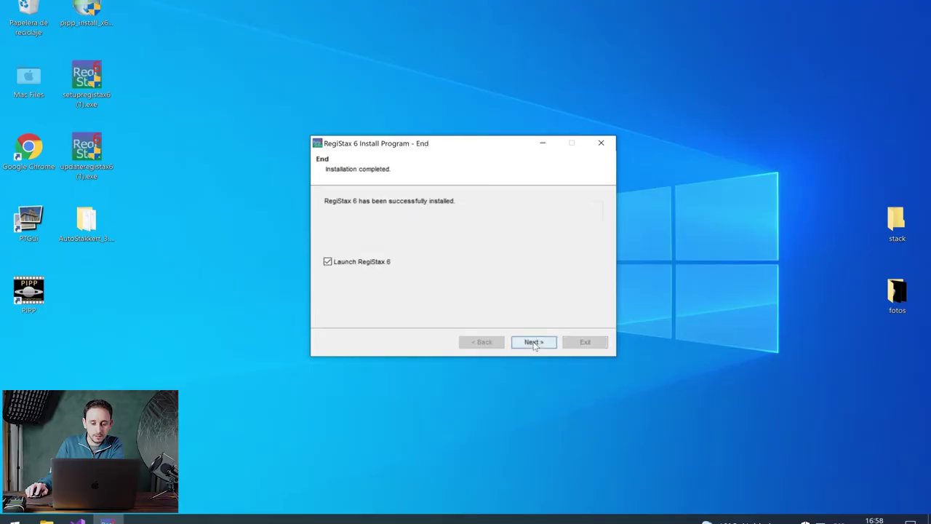
click(380, 263)
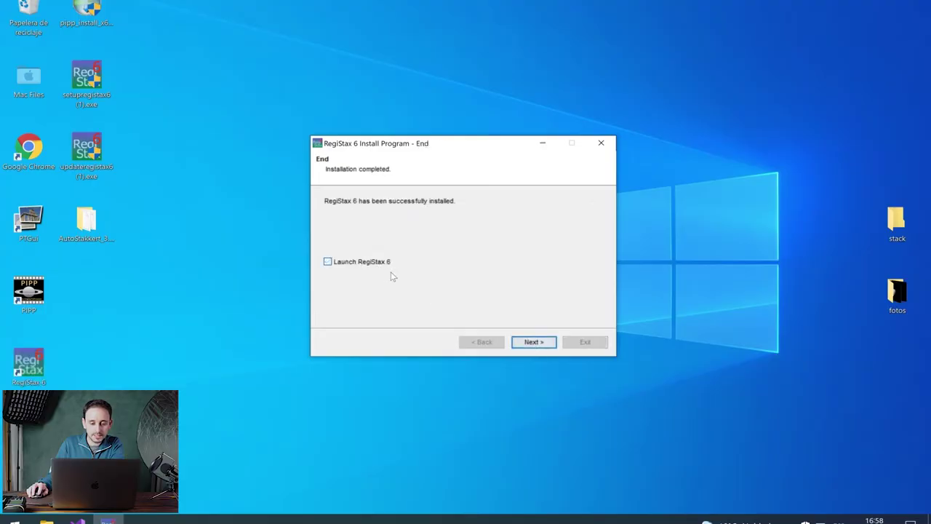
click(542, 342)
click(586, 344)
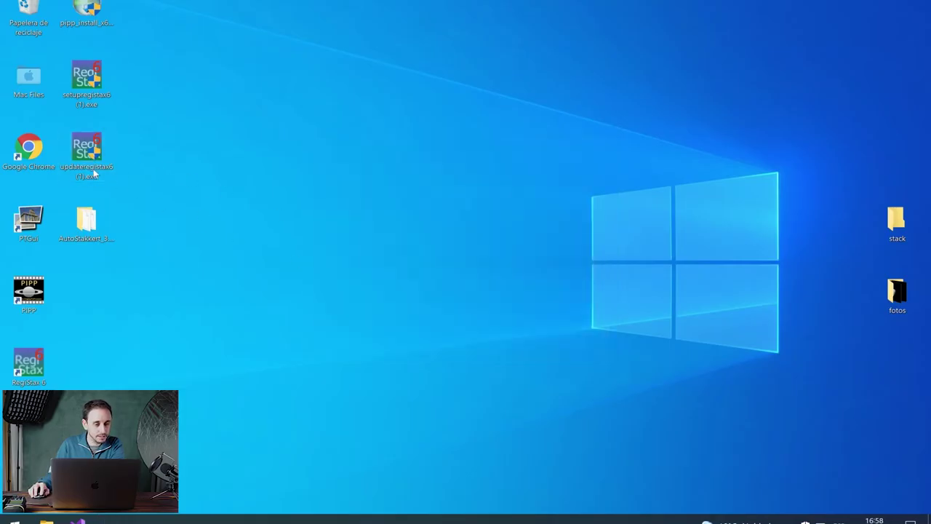
- Install the RegiStax 6.1.0.8 update, accepting its license terms
double_click(93, 172)
click(543, 342)
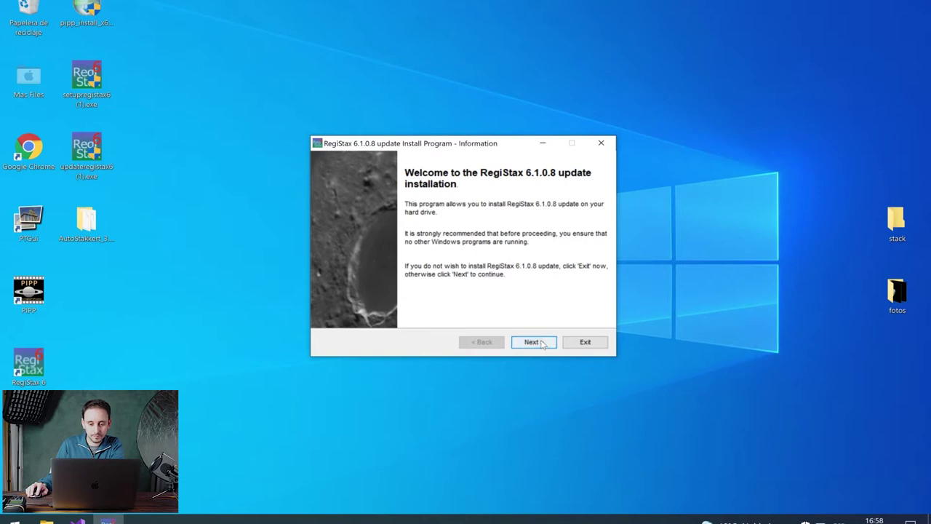
click(447, 309)
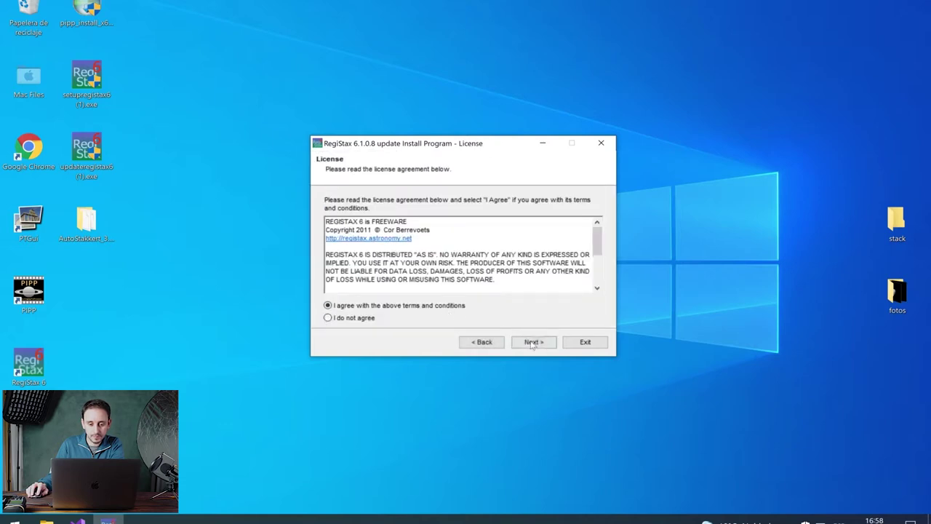
click(534, 342)
click(533, 343)
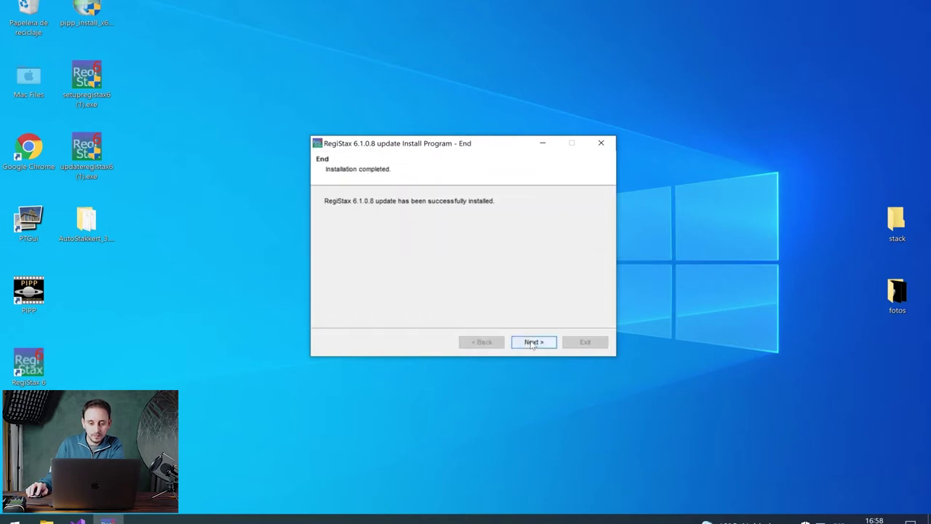
click(533, 342)
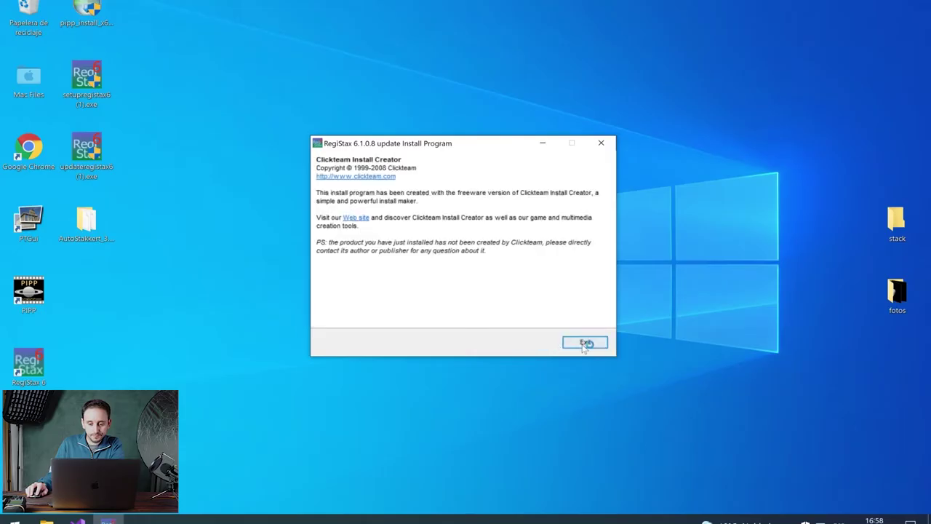
click(584, 342)
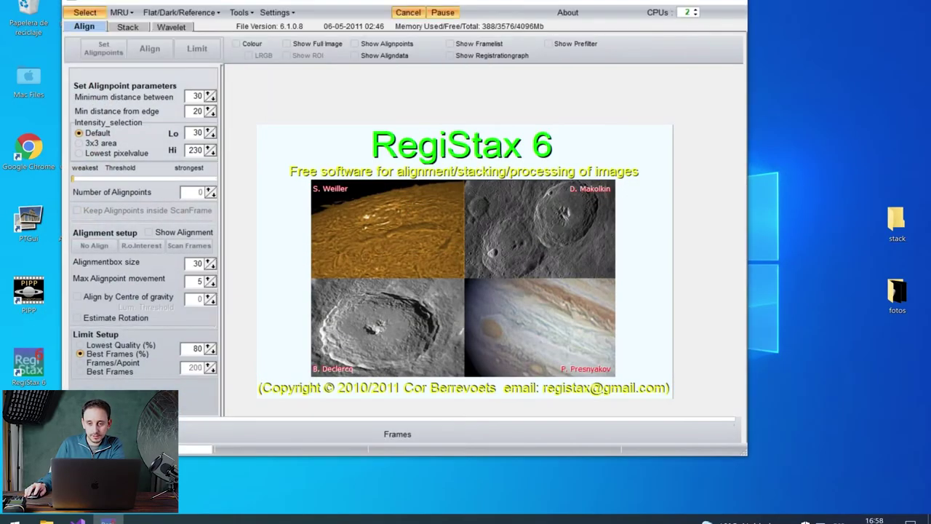
- Close RegiStax and send AutoStakkert.exe to the desktop as a shortcut
click(734, 4)
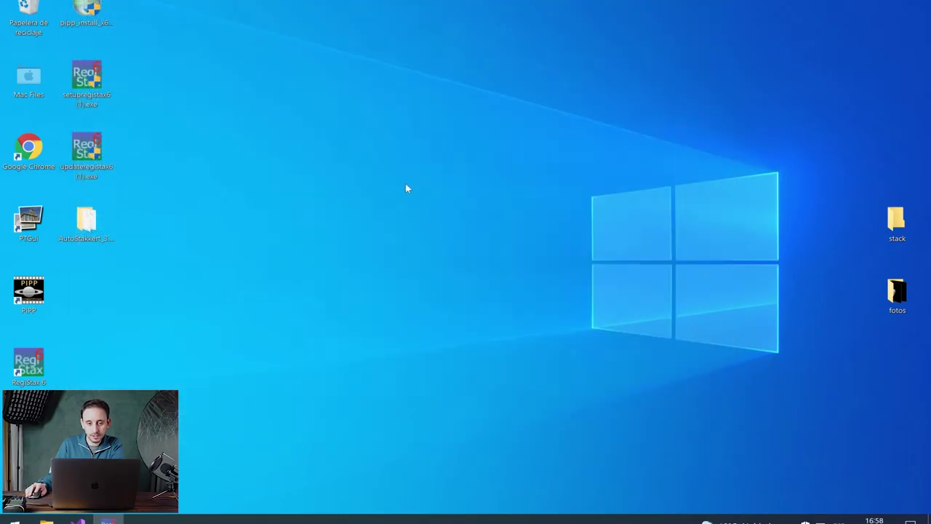
double_click(70, 240)
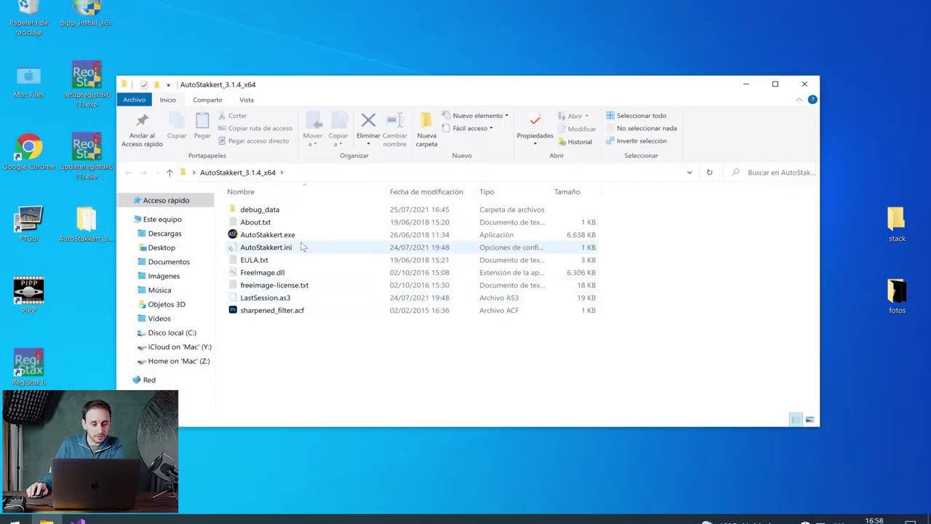
right_click(277, 234)
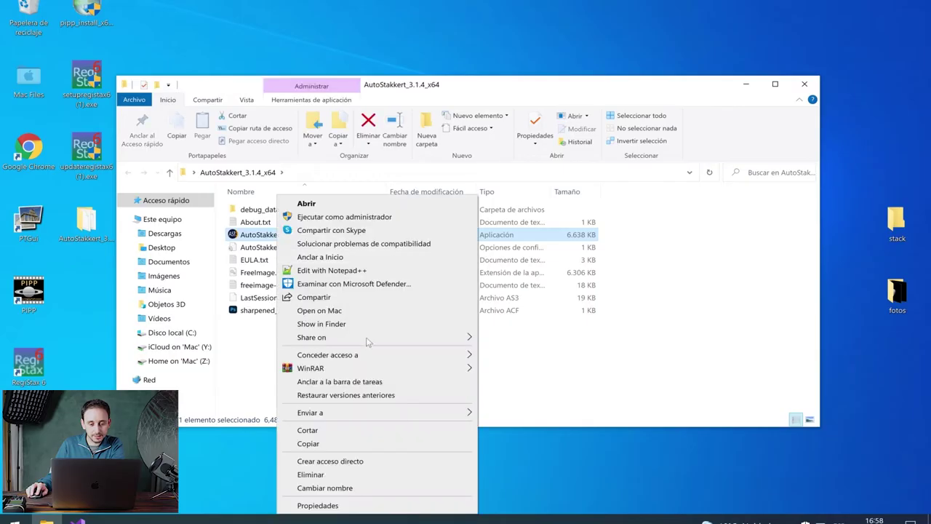
mouse_move(374, 412)
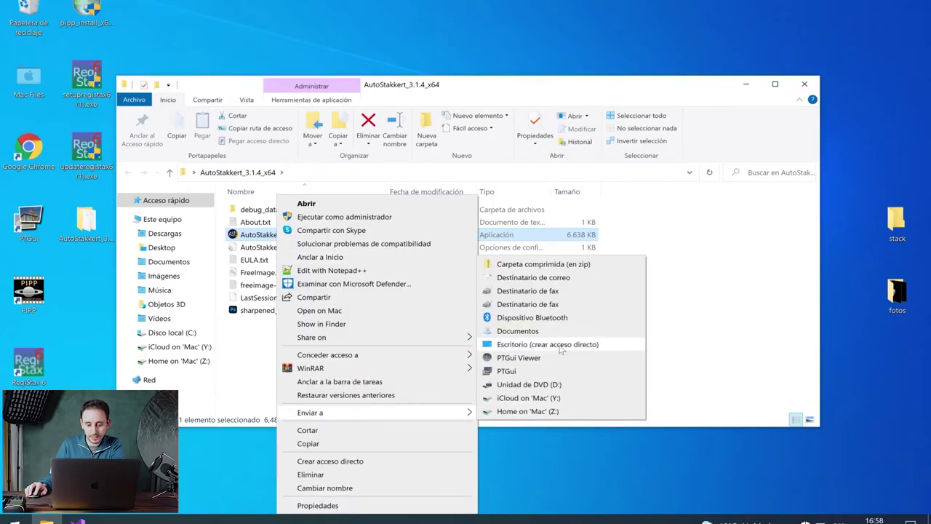
click(562, 346)
click(809, 85)
- Stack the PIPP, RegiStax 6 and AutoStakkert shortcuts down the desktop's right side
drag(84, 404, 817, 157)
drag(28, 364, 898, 80)
drag(18, 297, 889, 26)
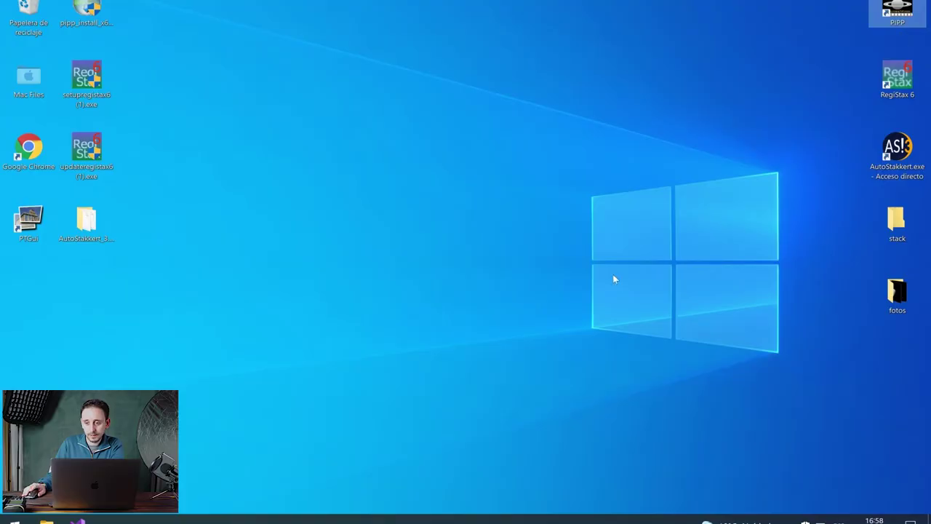
double_click(896, 295)
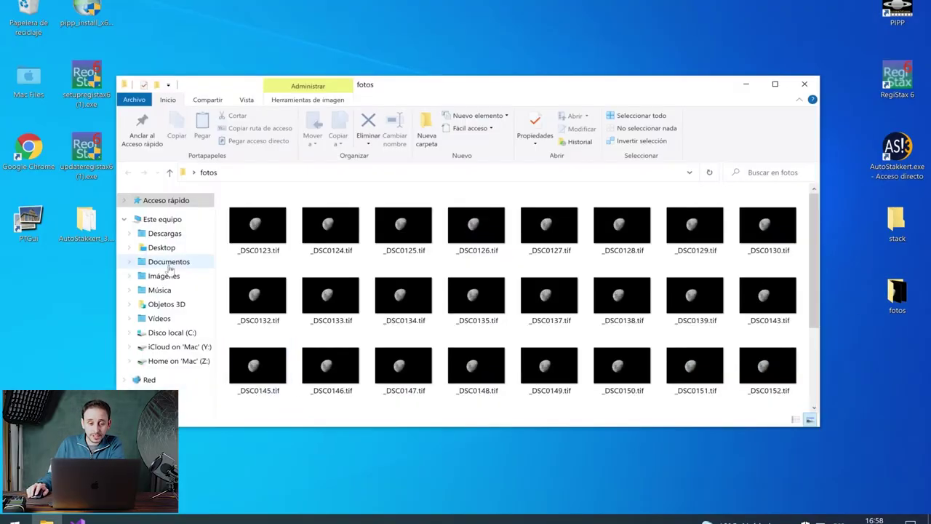
click(248, 229)
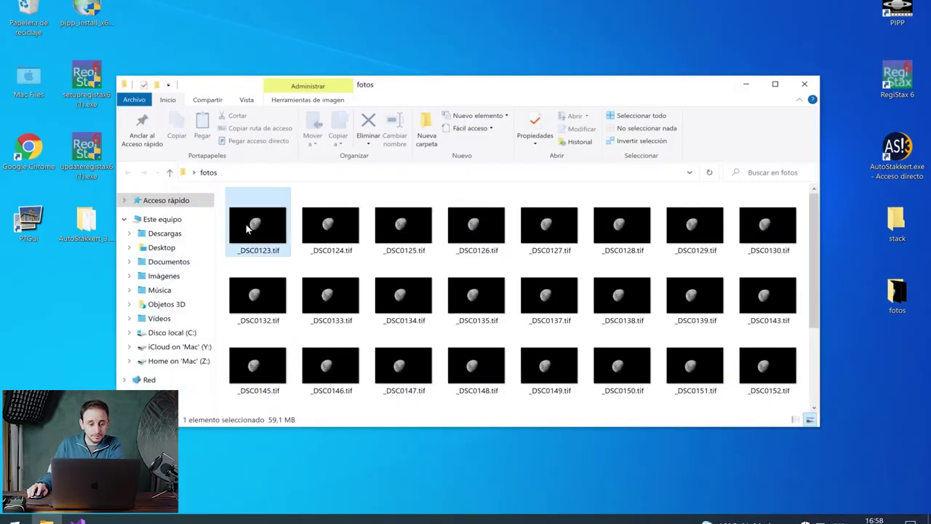
double_click(248, 229)
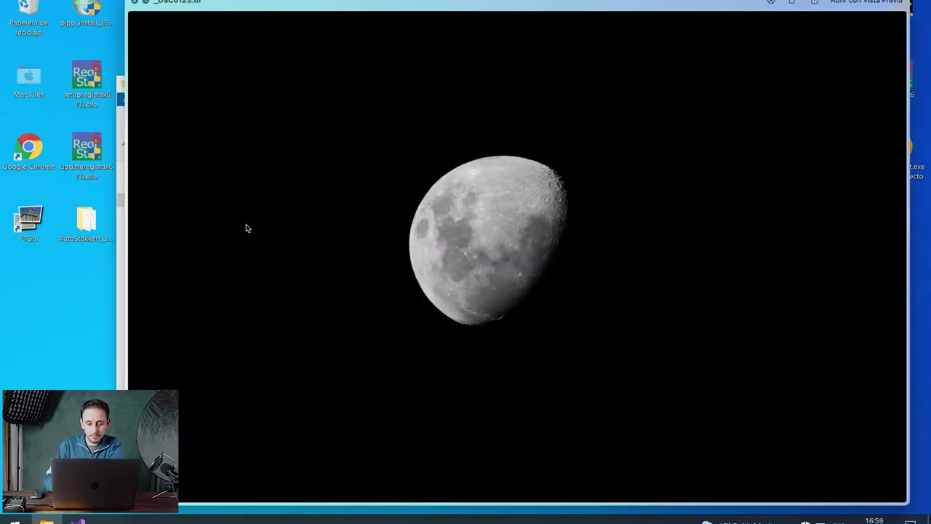
key(Right)
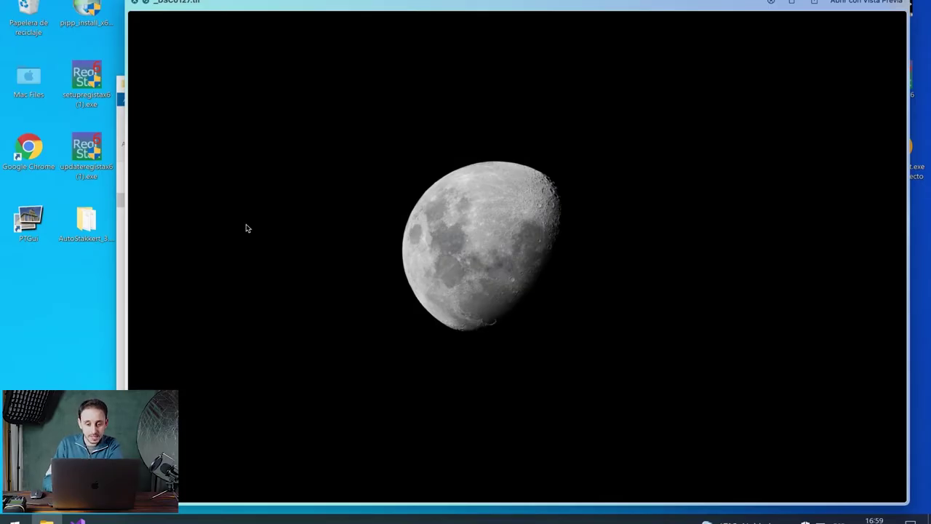
key(Right)
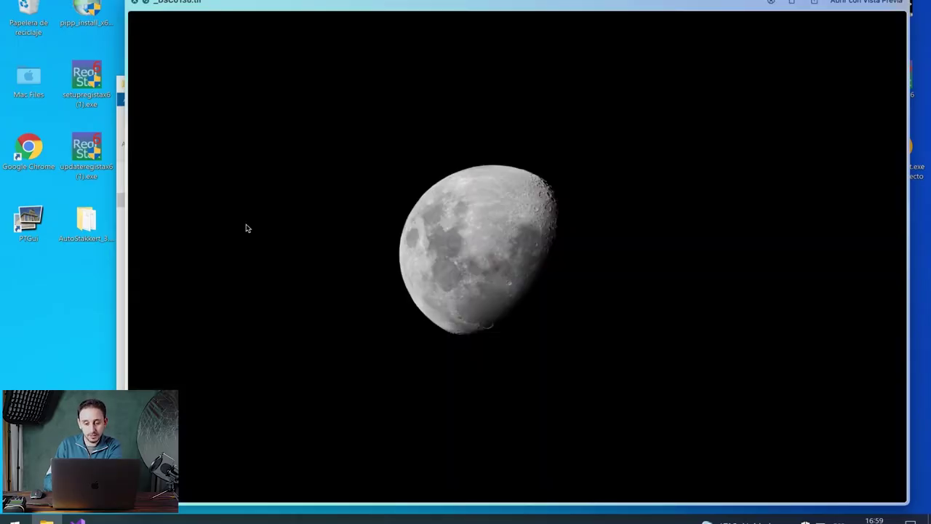
key(Right)
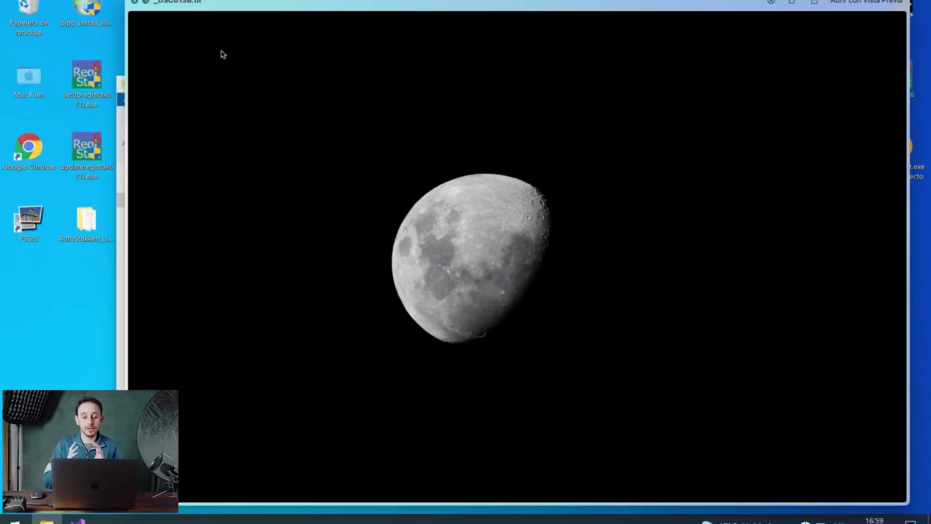
key(Escape)
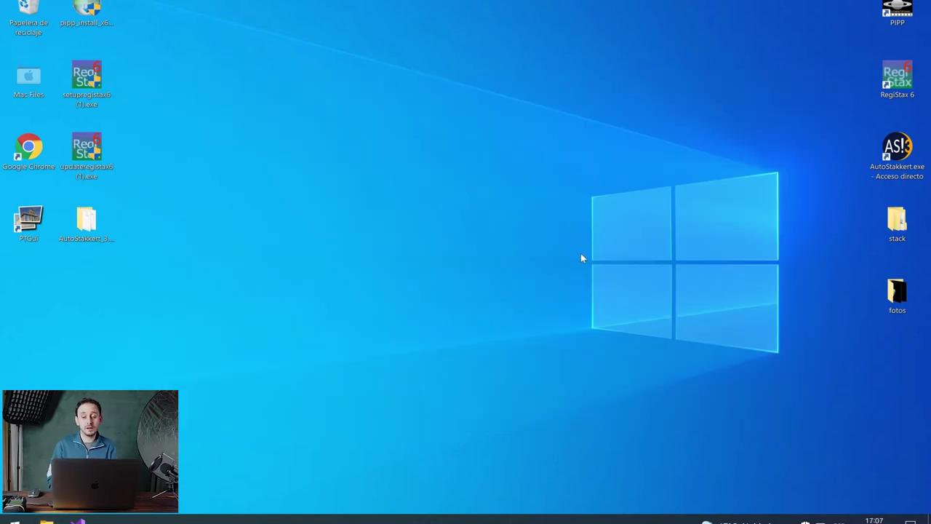
- Launch PIPP and add _DSC0123 through _DSC0172 from Desktop\fotos as source images
double_click(897, 10)
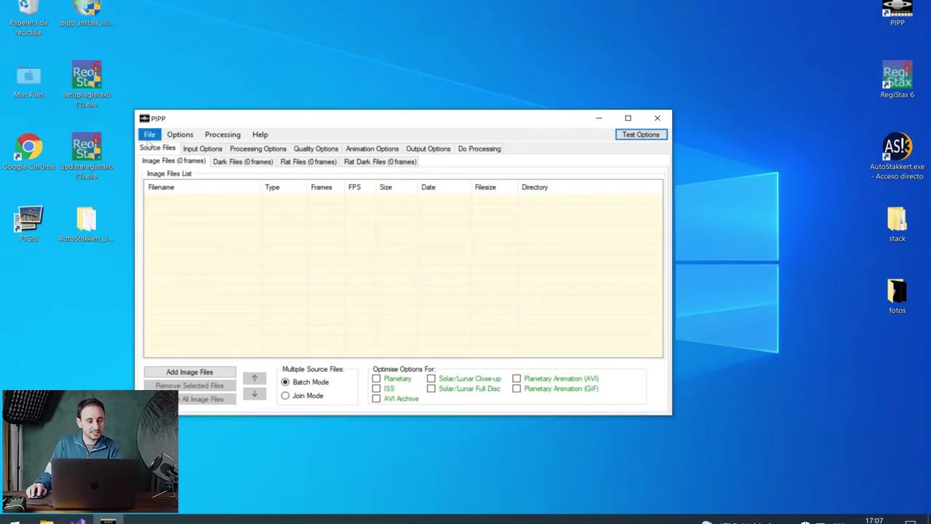
click(149, 137)
click(188, 153)
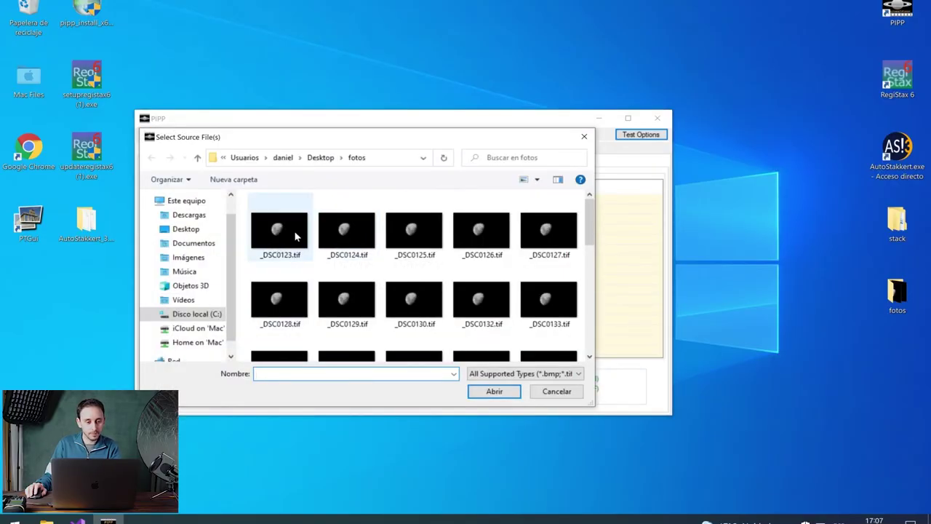
click(317, 162)
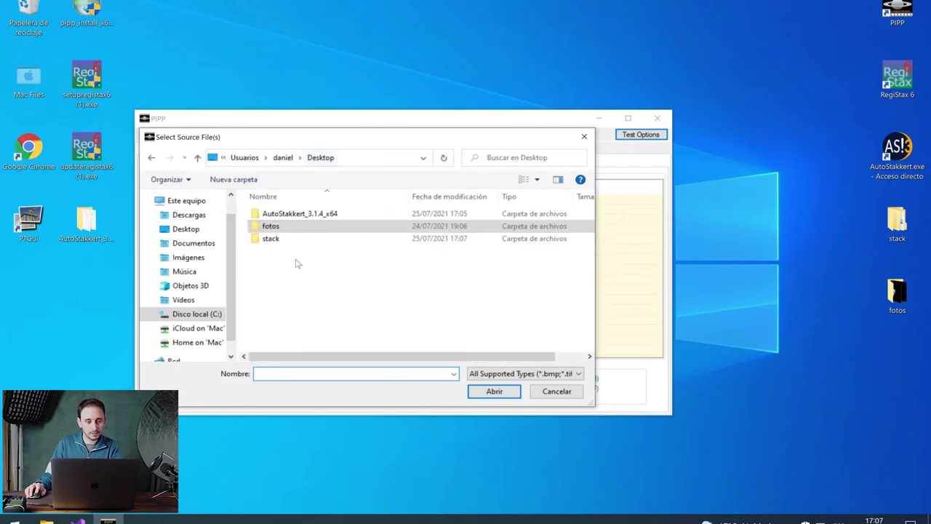
double_click(270, 220)
click(275, 231)
scroll(429, 305, down, 5)
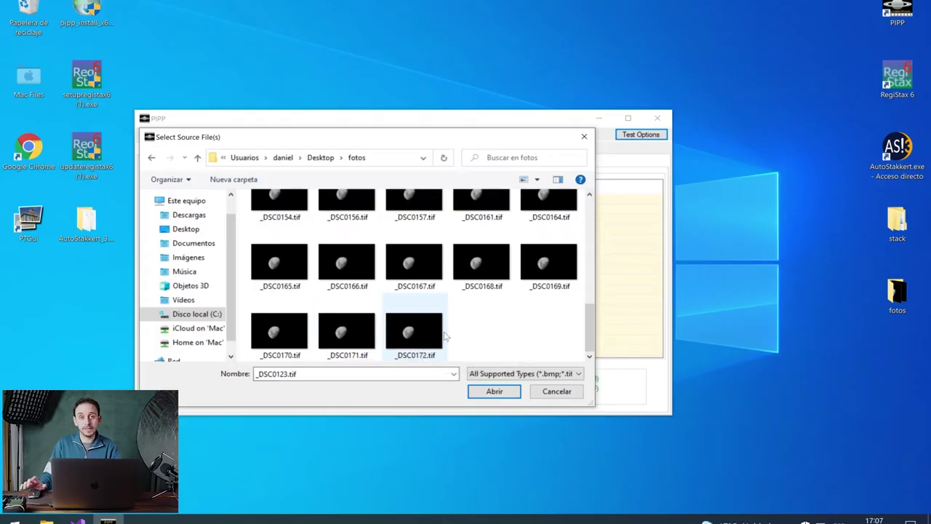
shift+click(416, 336)
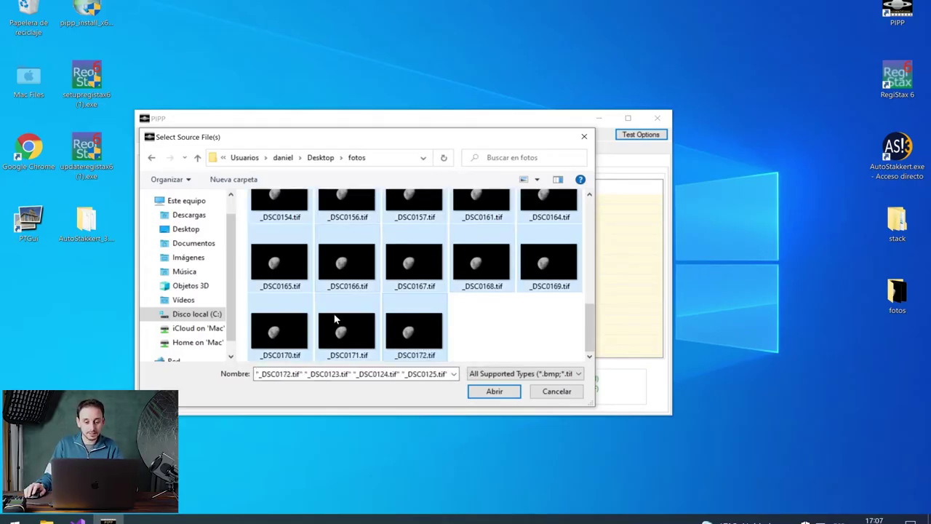
click(494, 390)
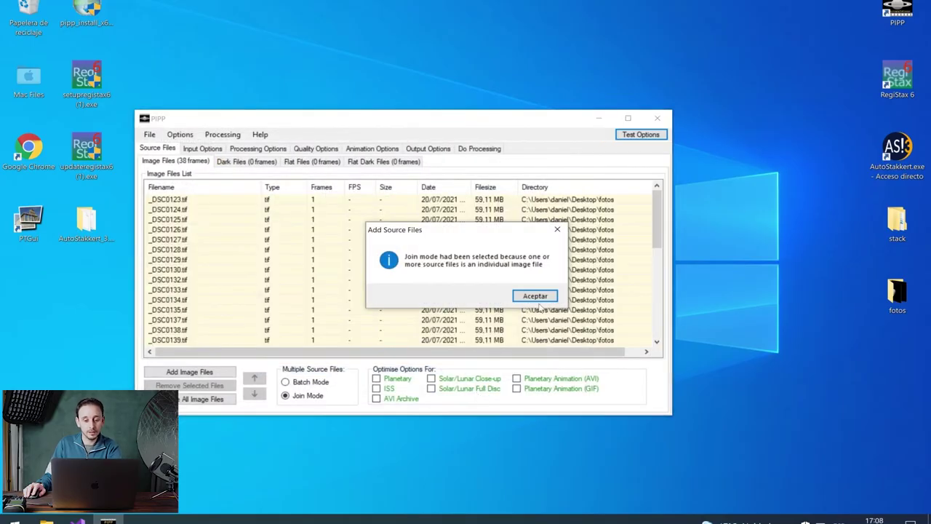
click(537, 297)
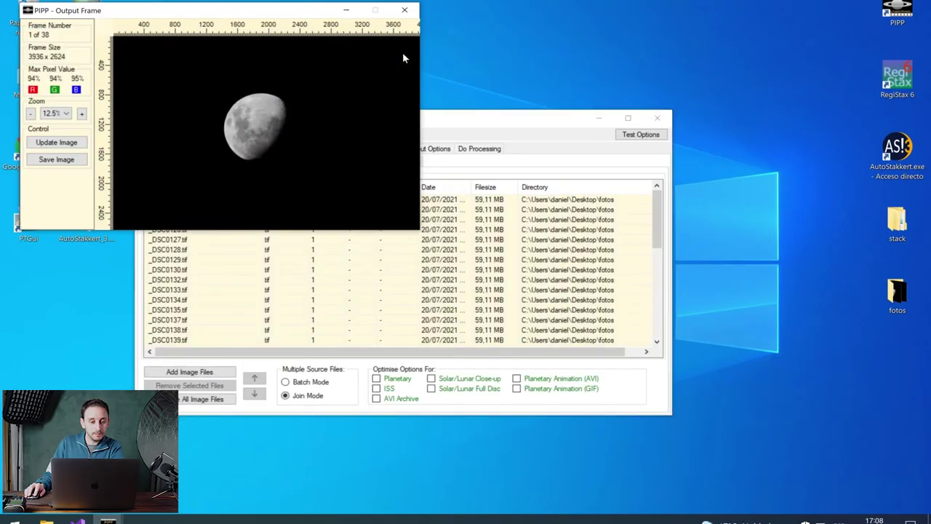
- Arrange the Output Frame preview and main PIPP windows side by side
drag(148, 14, 616, 285)
drag(302, 122, 242, 33)
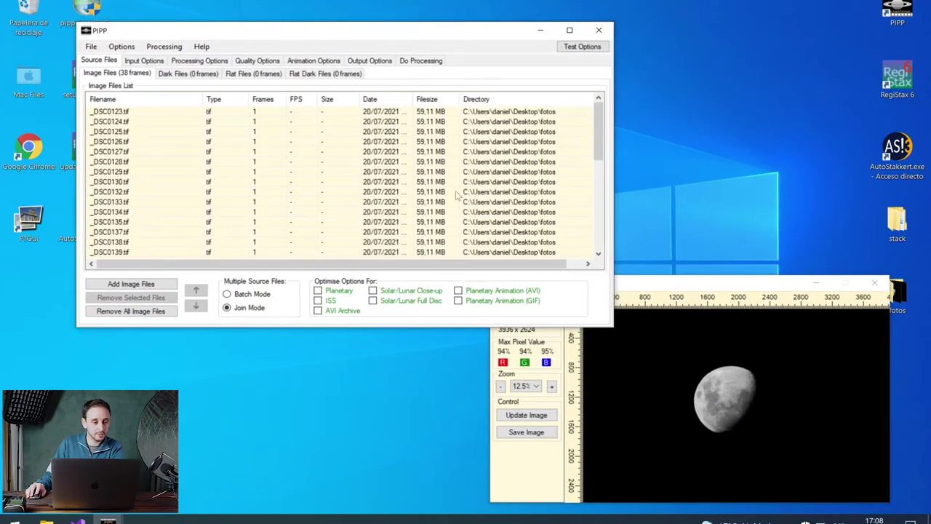
drag(683, 283, 717, 249)
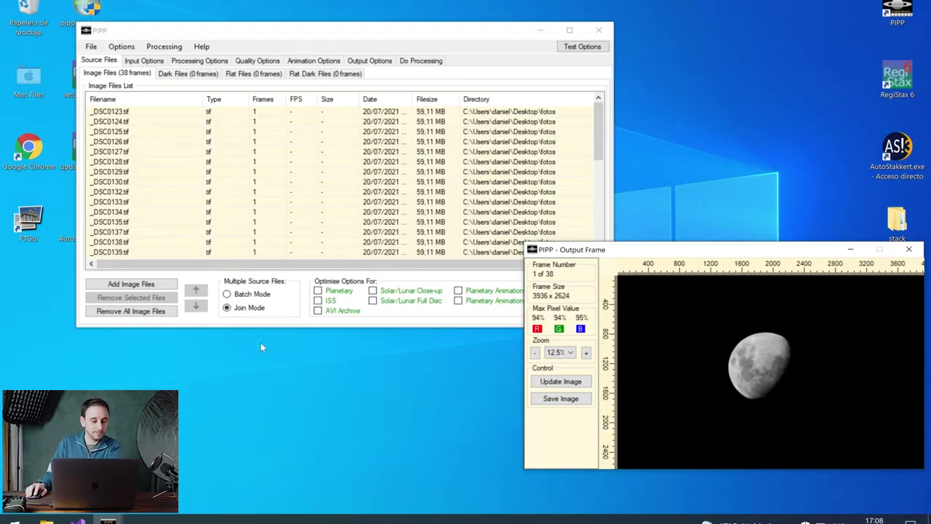
click(246, 311)
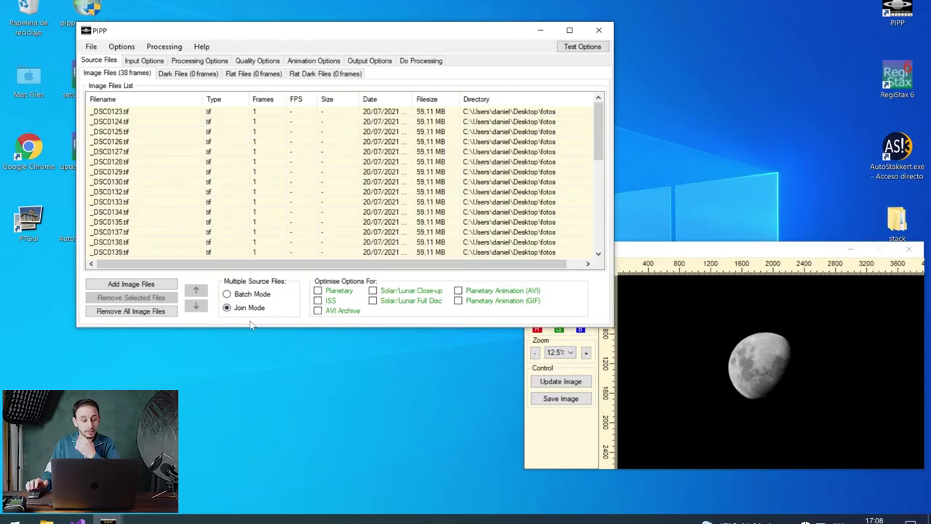
- Choose Object/Planetary stabilisation with object detection at minimum size 50, and test it
click(210, 62)
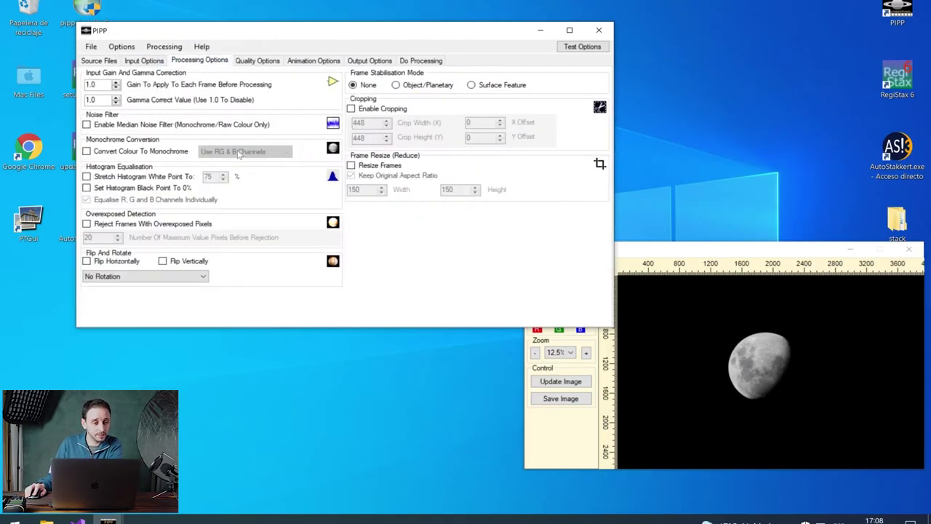
click(429, 86)
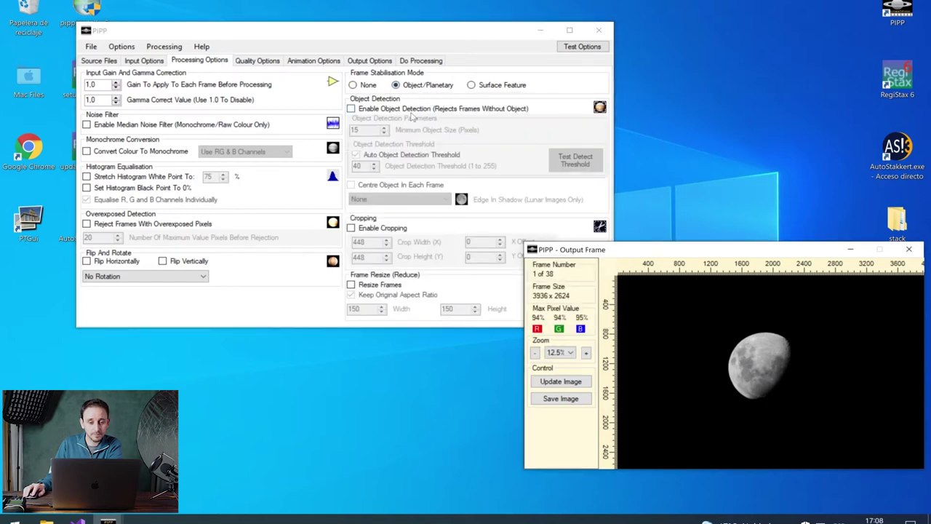
click(431, 110)
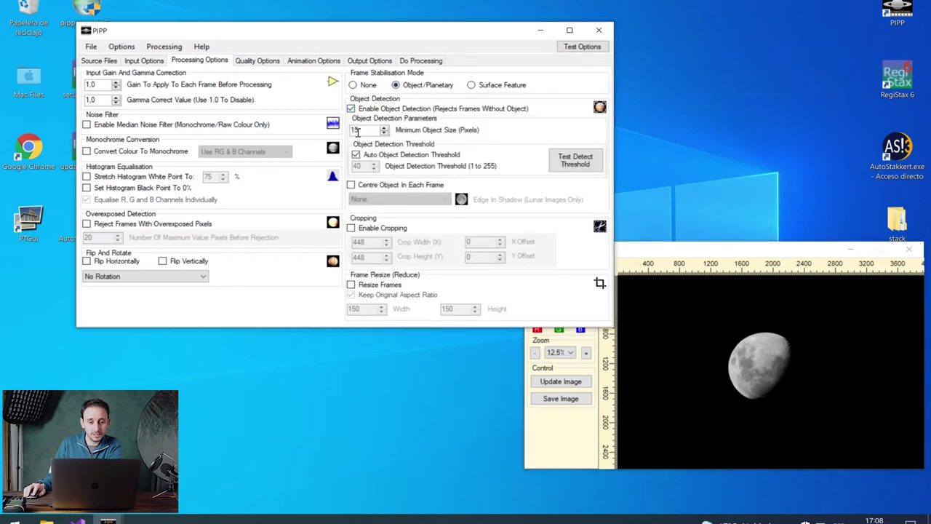
click(357, 131)
key(BackSpace)
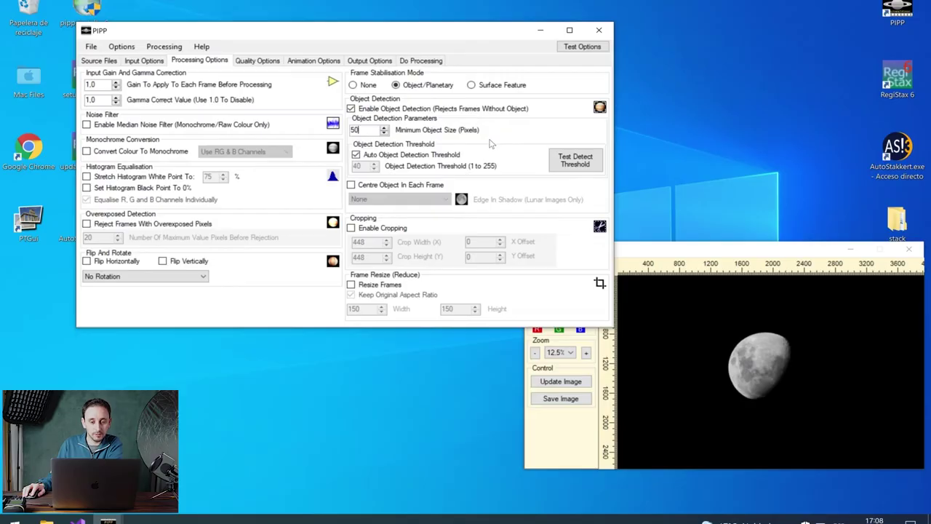
click(586, 165)
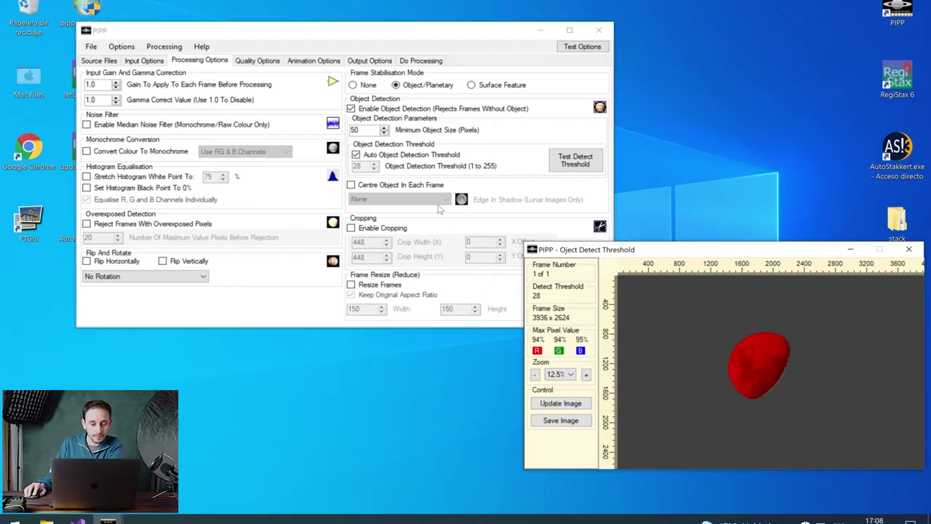
- Enable Centre Object with Bottom Right Hand Side as the shadowed edge
click(351, 186)
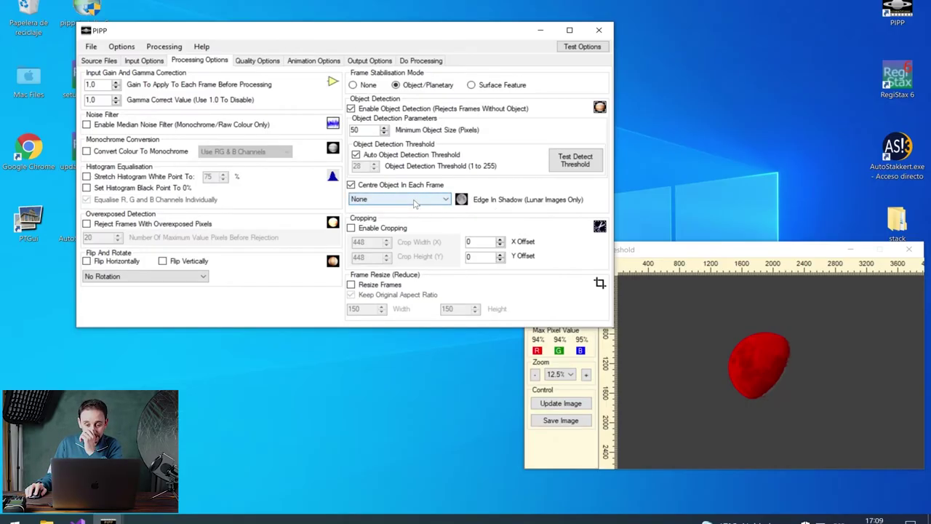
click(416, 201)
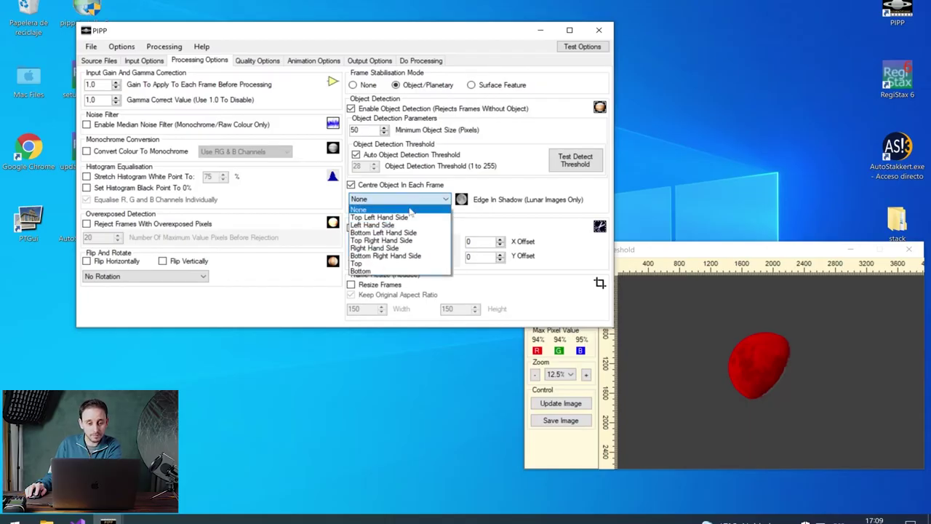
click(393, 240)
click(399, 199)
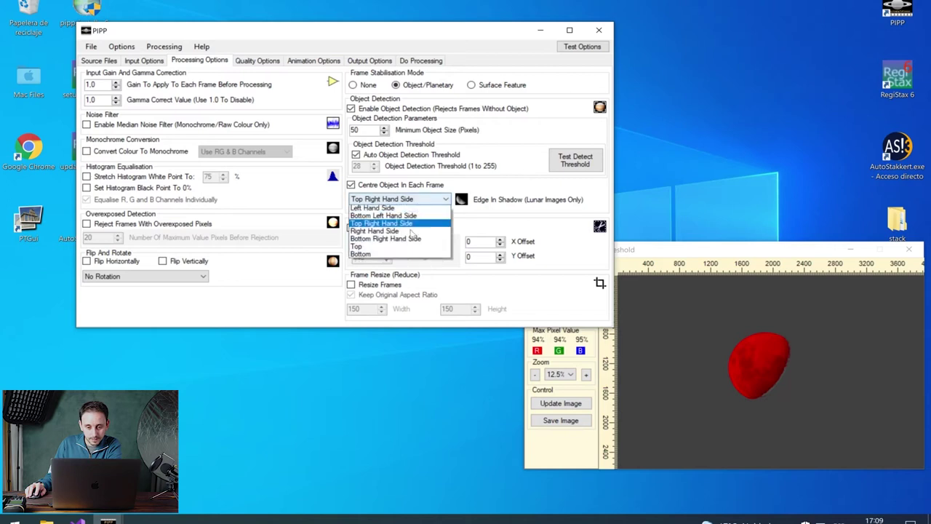
click(402, 255)
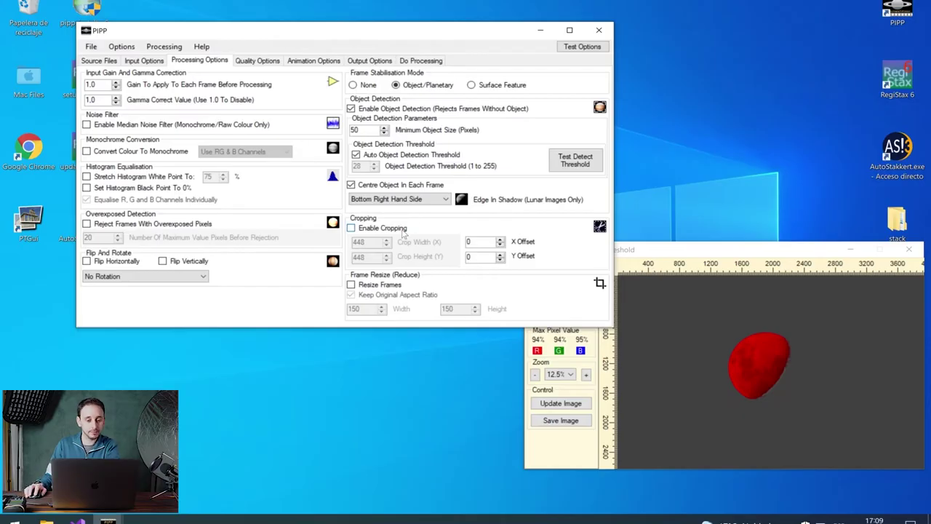
- Enable cropping to 1200×1200 and preview the first output frame
click(352, 229)
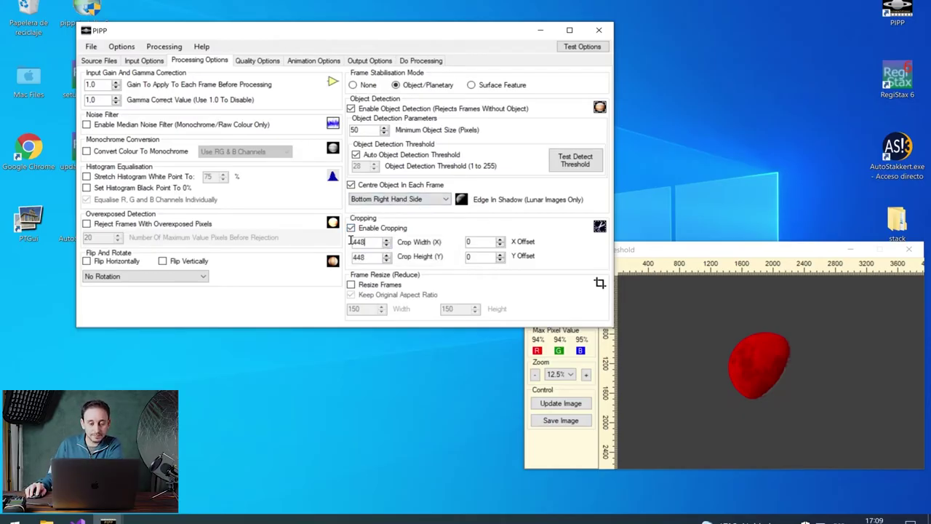
double_click(352, 242)
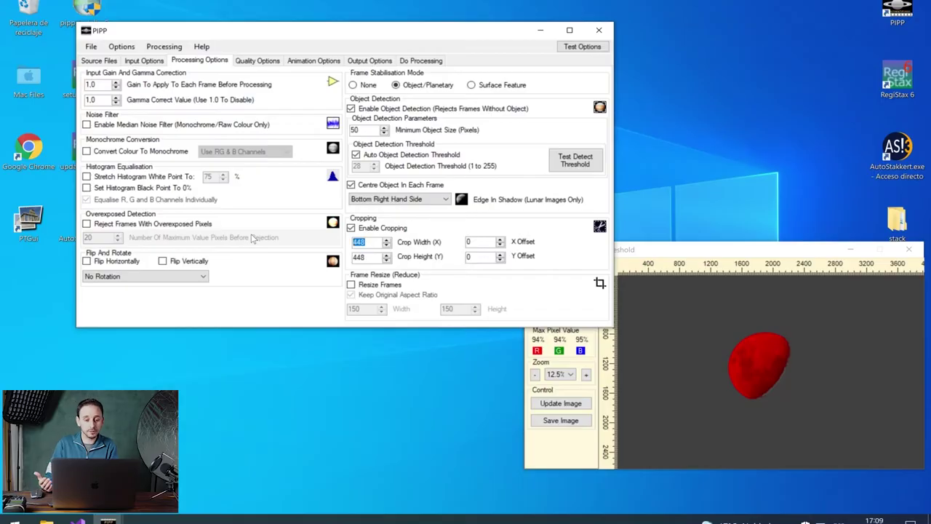
text(1200)
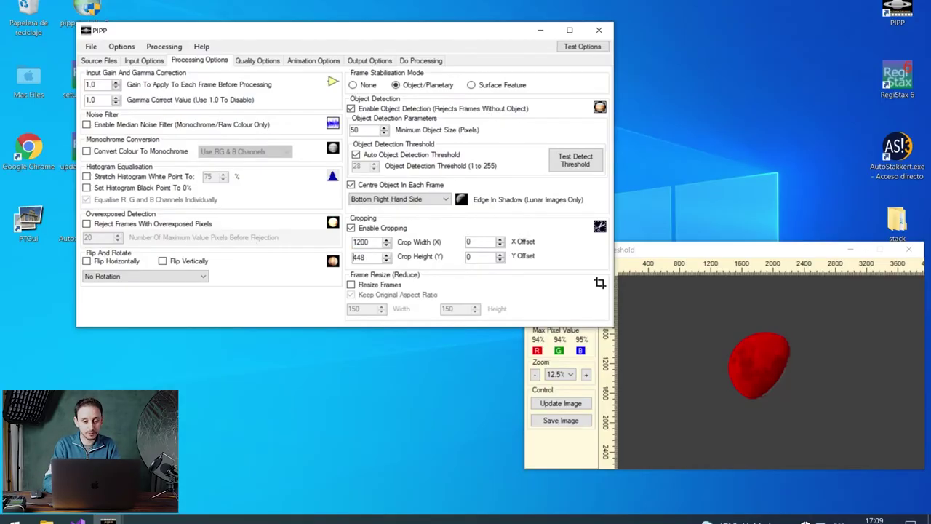
text(1)
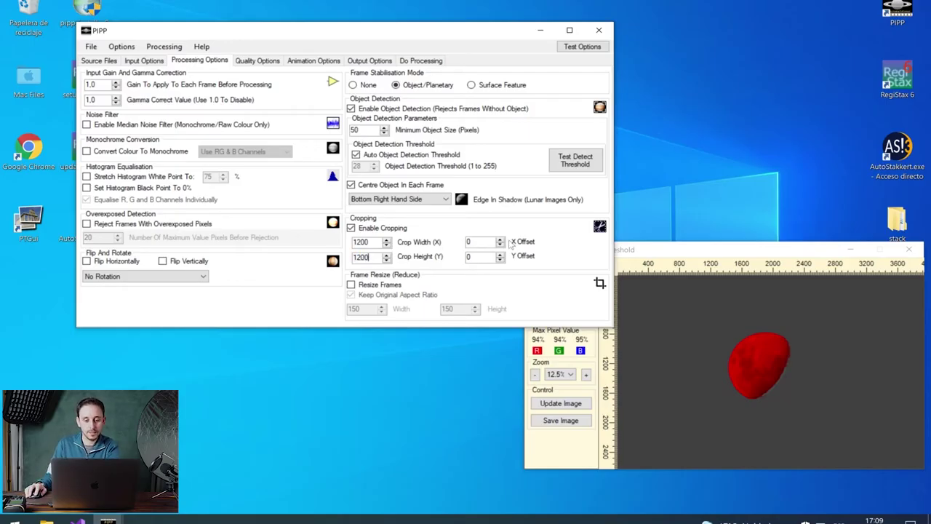
click(591, 48)
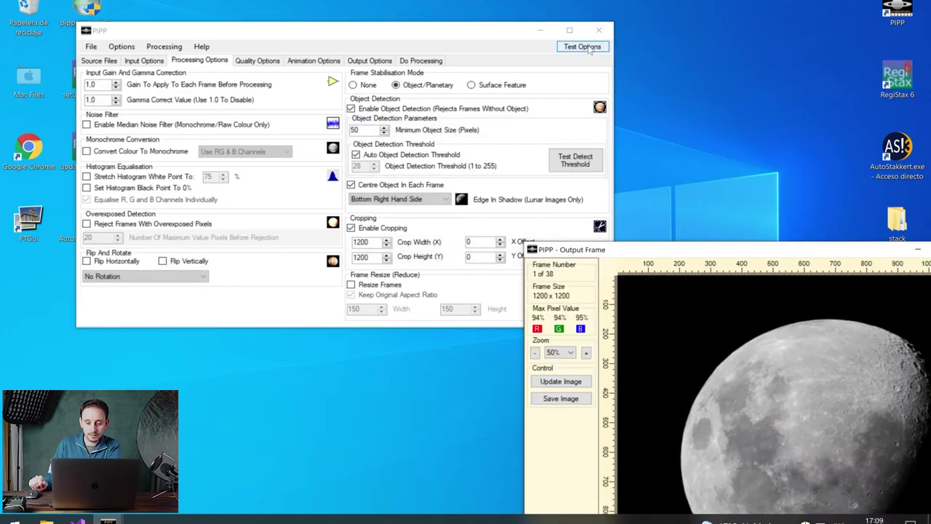
drag(676, 249, 626, 51)
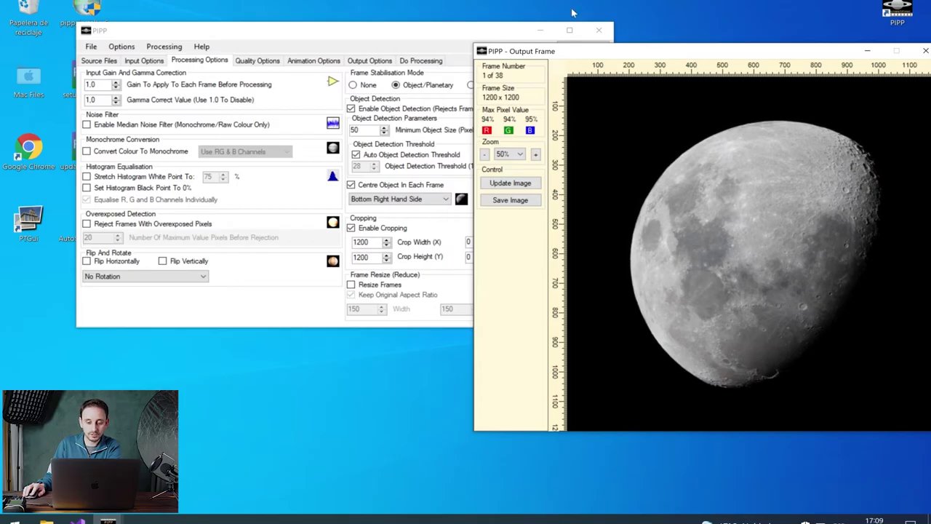
drag(552, 55, 484, 134)
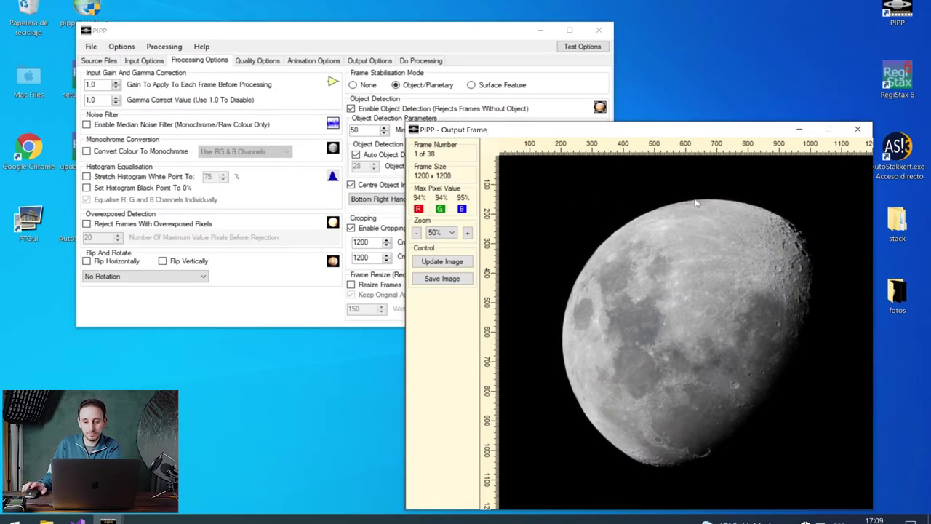
click(856, 128)
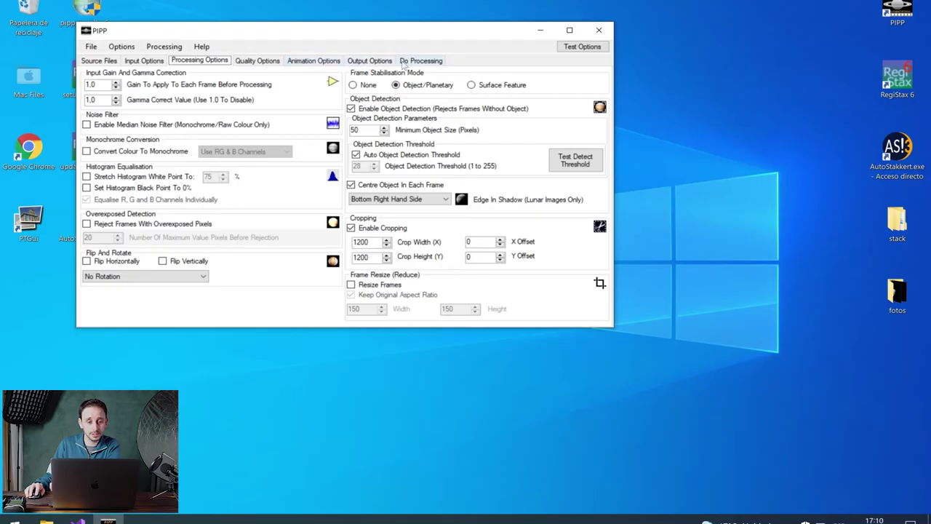
- Output TIFF files instead of AVI into the Desktop\stack folder
click(369, 62)
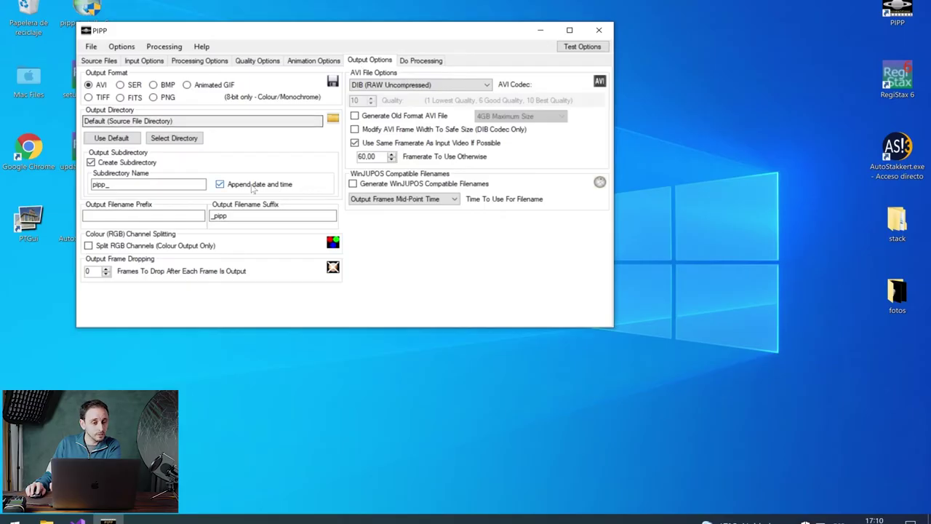
click(88, 97)
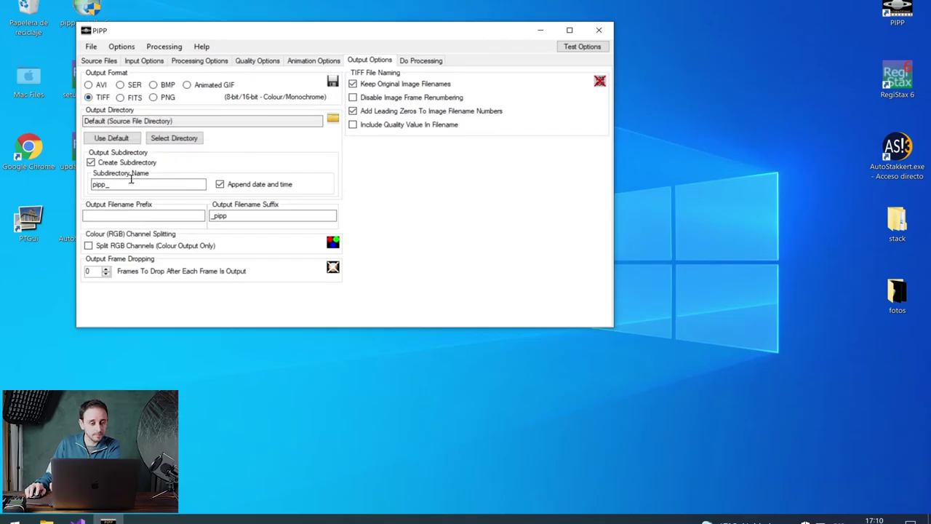
click(176, 140)
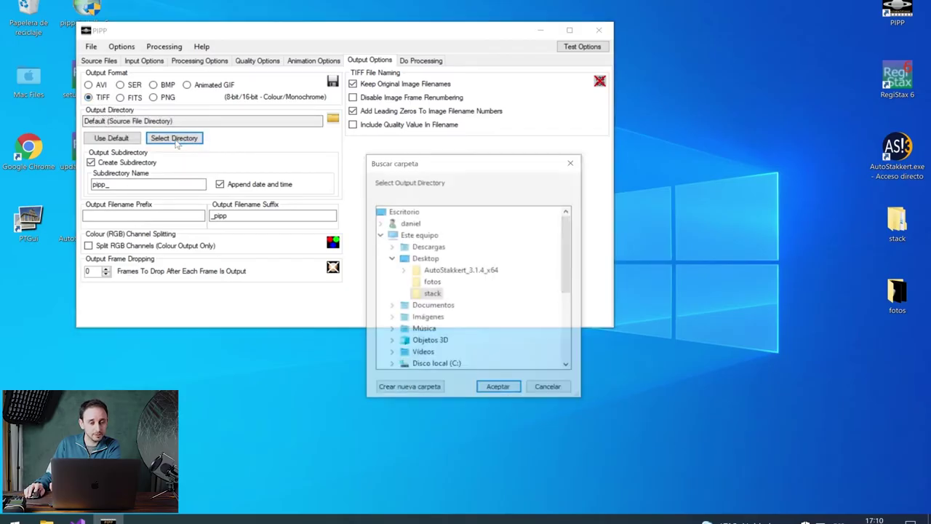
click(432, 294)
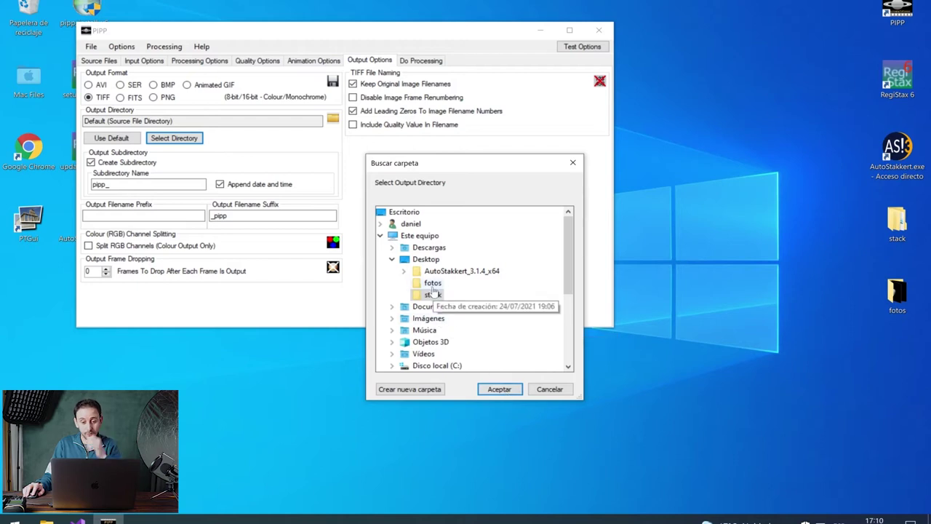
click(499, 389)
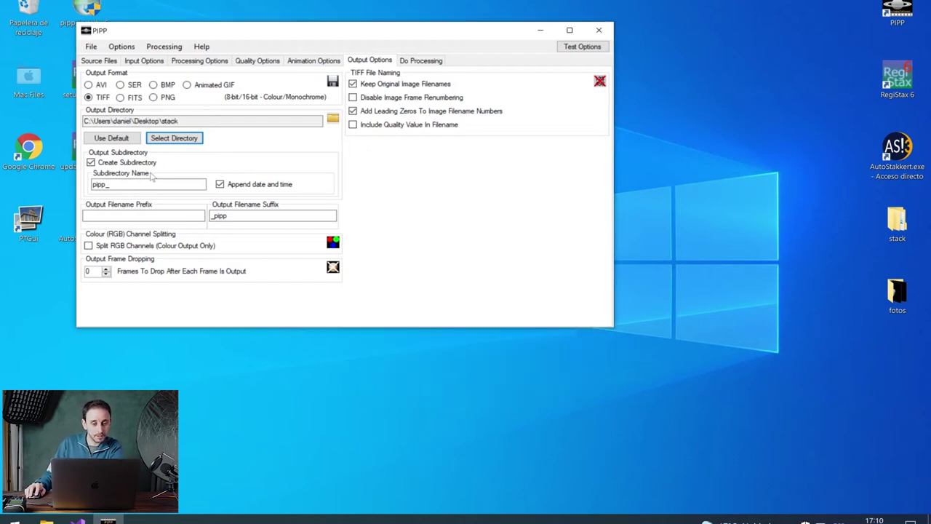
- Start processing the 38 moon frames into TIFs inside the stack folder
click(410, 64)
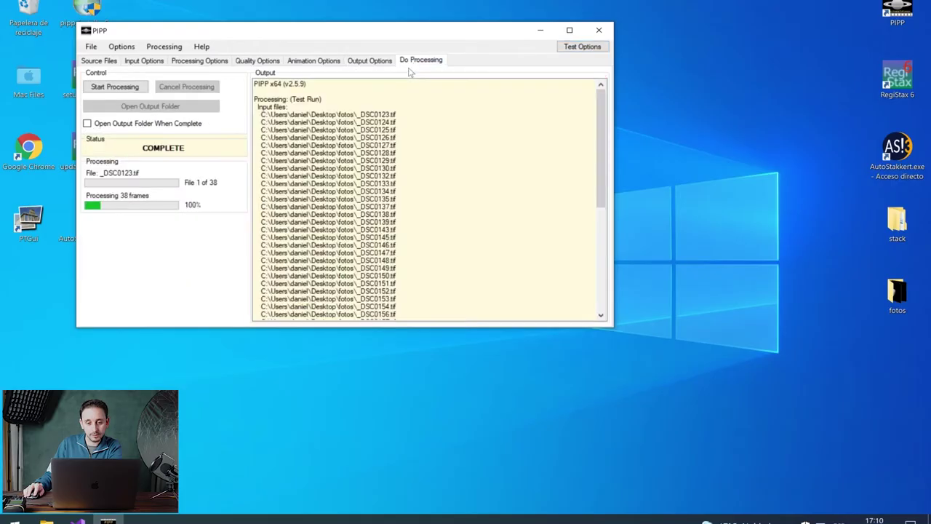
click(120, 88)
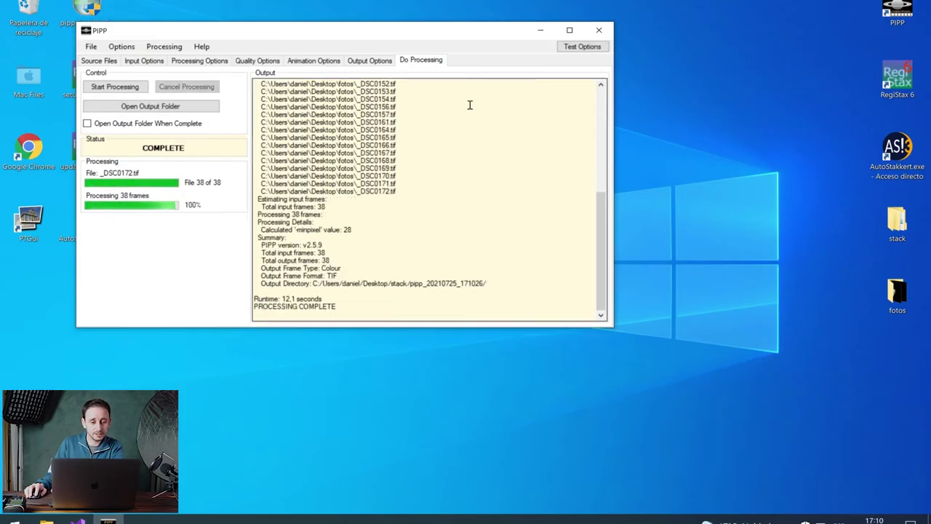
click(599, 30)
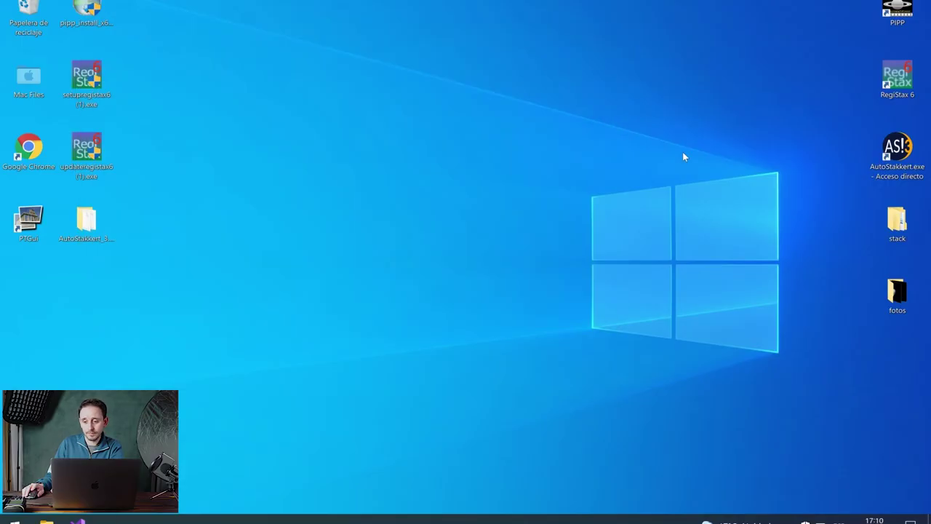
double_click(906, 221)
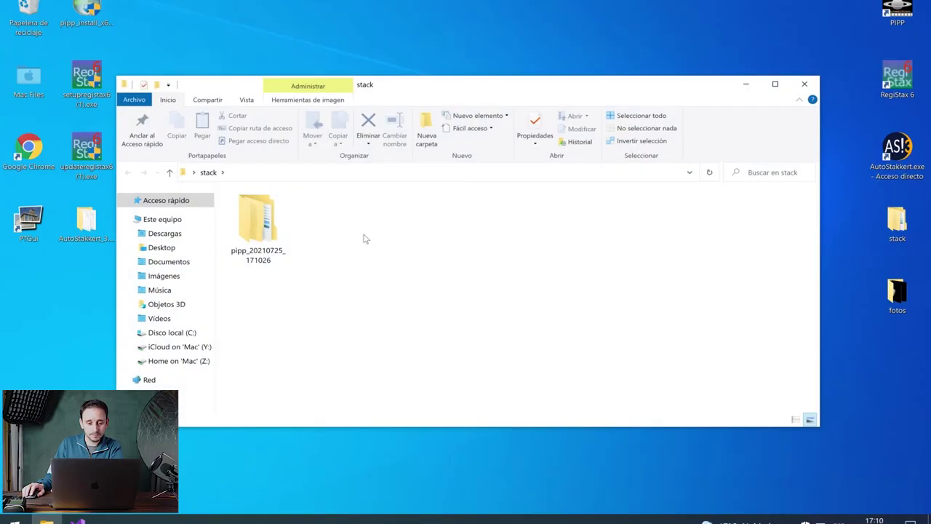
double_click(265, 232)
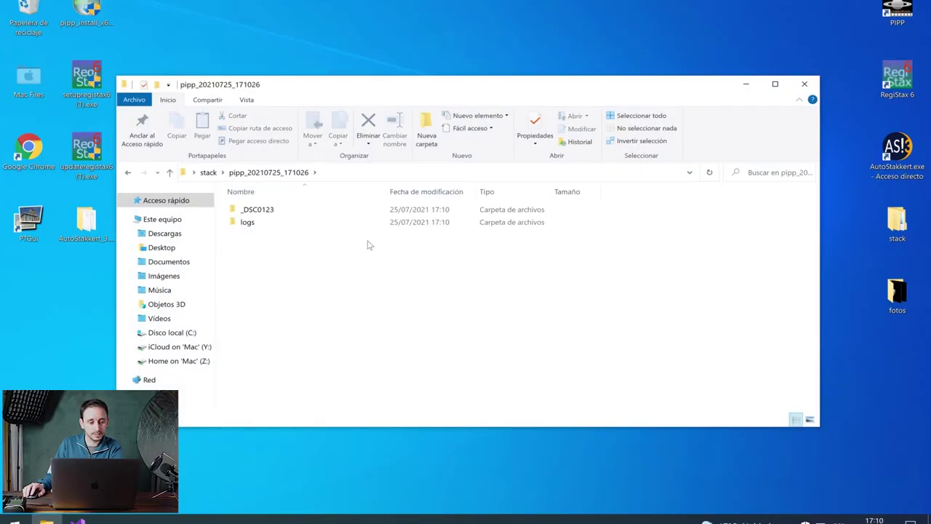
double_click(333, 209)
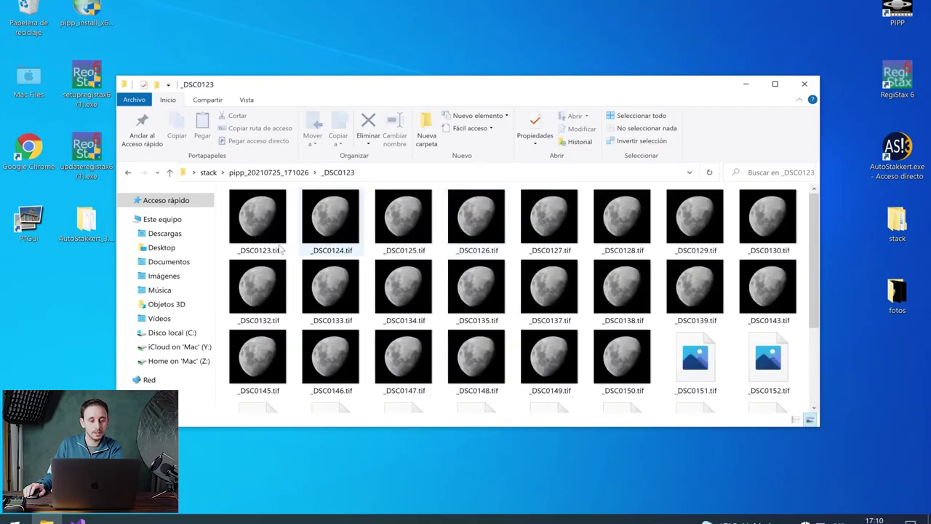
double_click(475, 86)
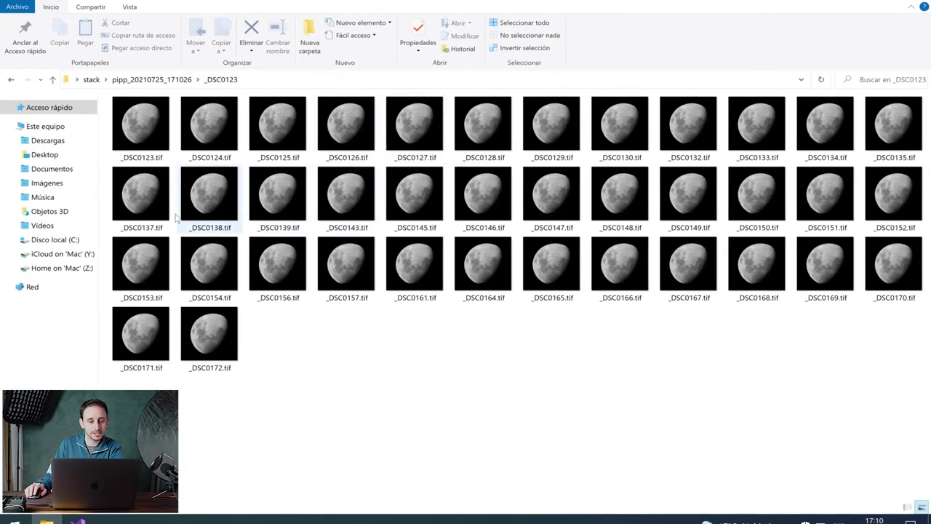
click(148, 138)
key(space)
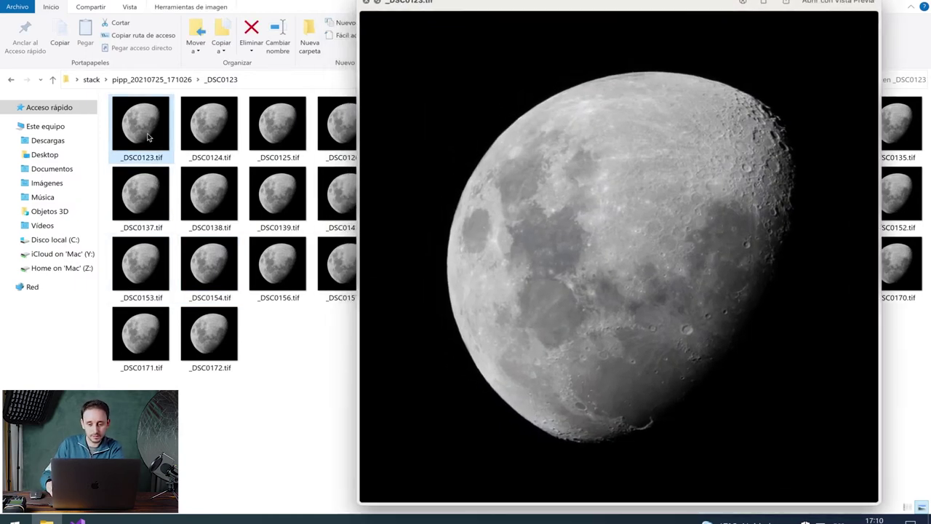
key(Right)
key(Right)
key(Right)
key(Right)
key(Right)
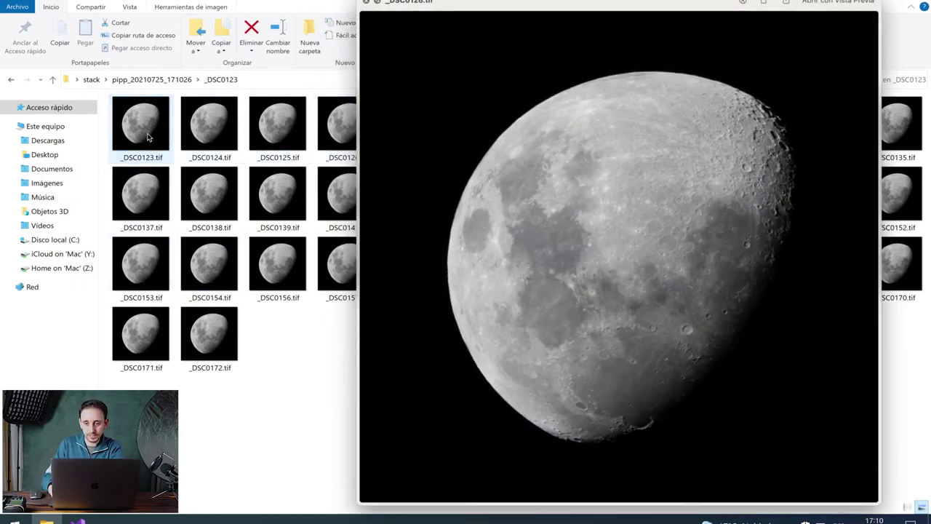
key(Right)
key(Right)
key(Right)
key(Right)
key(Right)
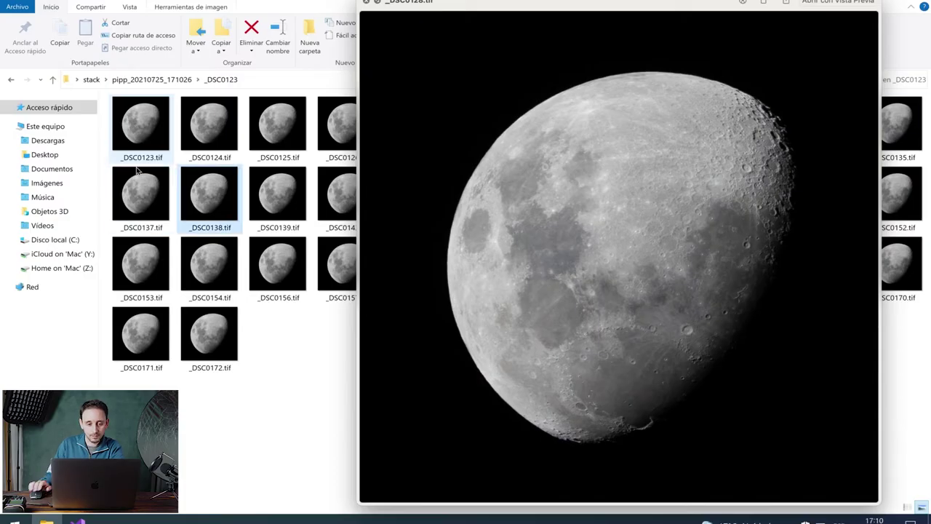
click(197, 338)
key(space)
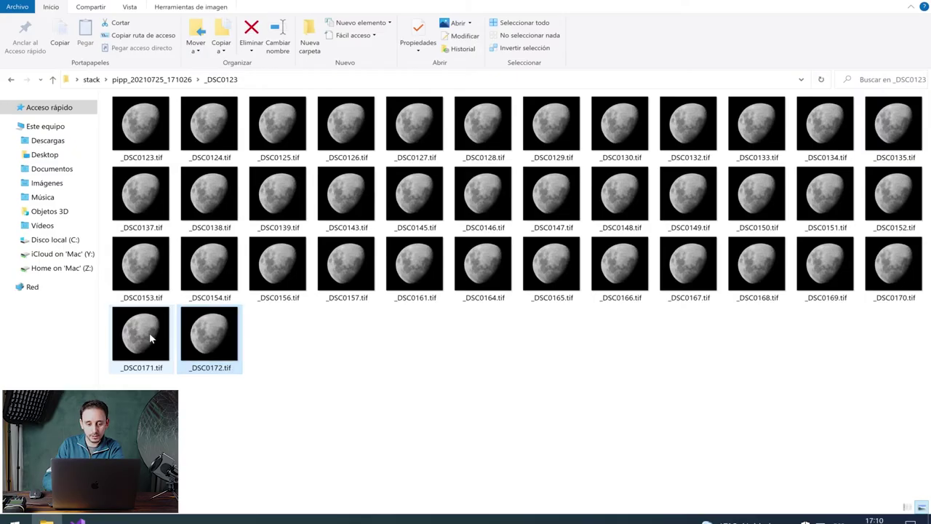
key(space)
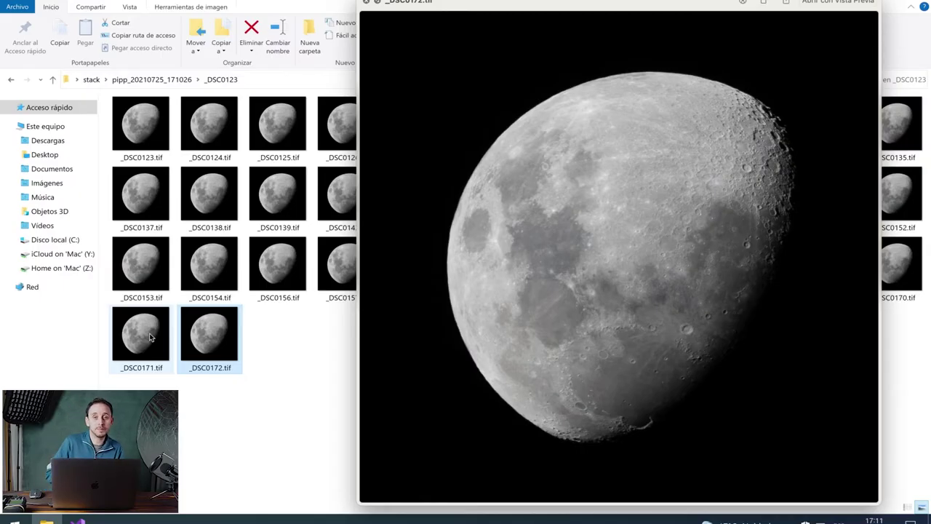
click(225, 383)
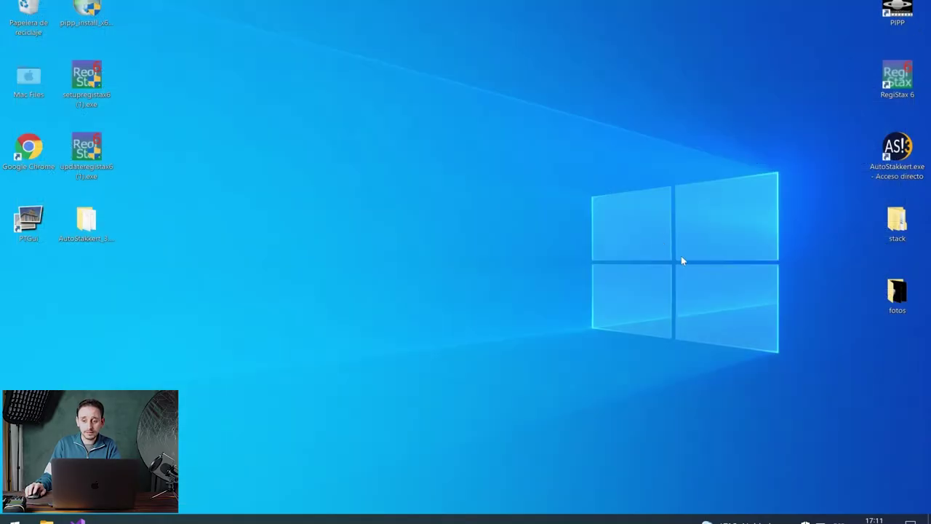
- Launch AutoStakkert and browse to the Desktop\stack PIPP output _DSC0123 folder
click(908, 151)
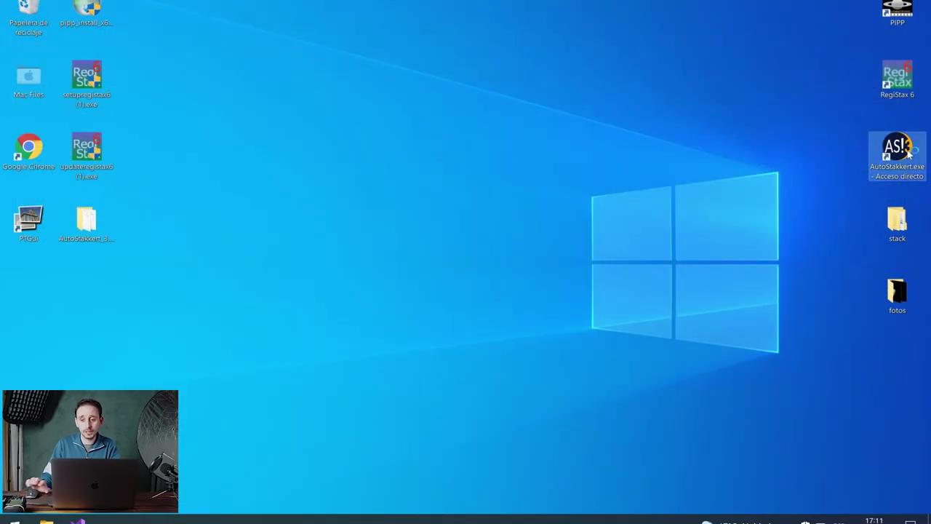
double_click(908, 151)
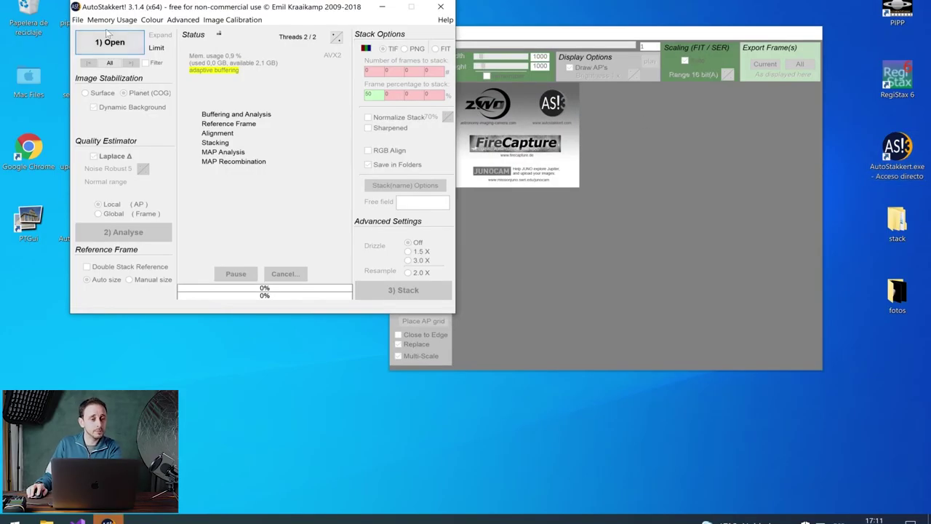
click(109, 41)
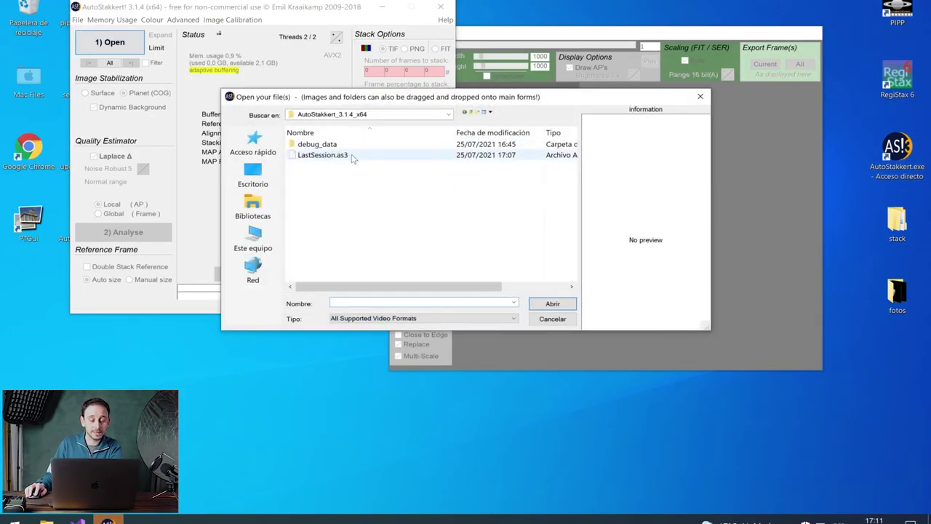
click(252, 174)
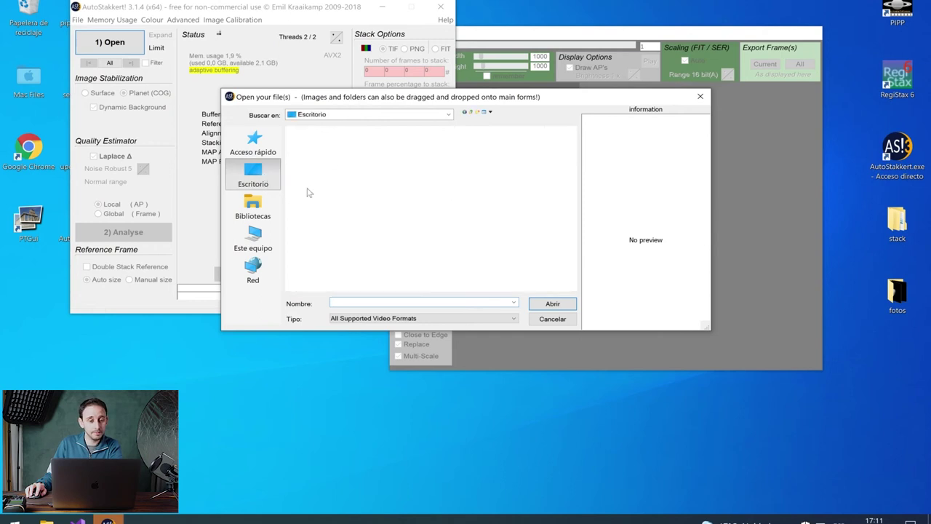
double_click(339, 268)
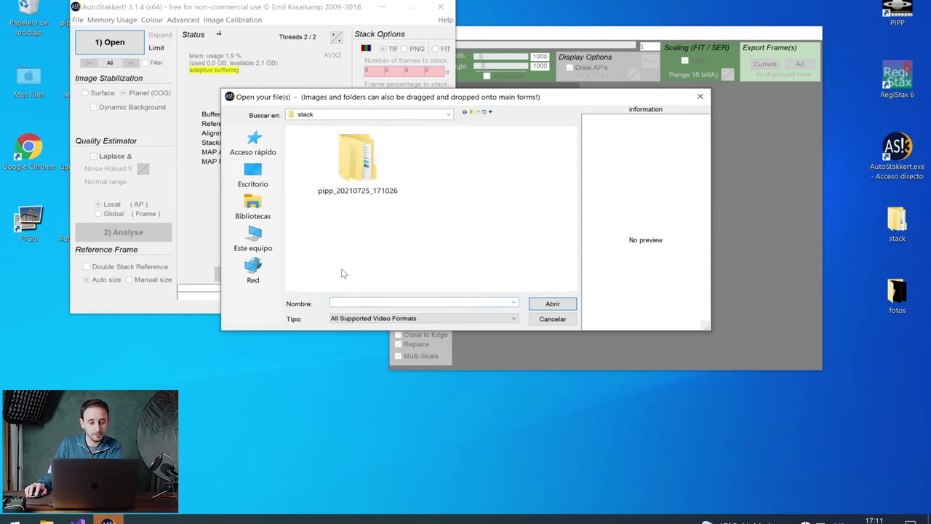
double_click(358, 169)
key(Down)
key(Return)
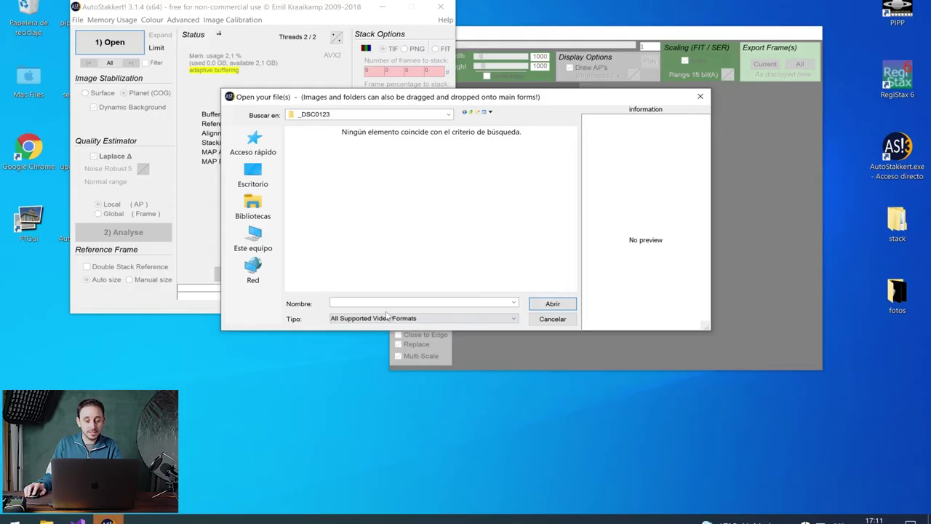
- Show image files, then select and load _DSC0123.tif through _DSC0172.tif
click(391, 320)
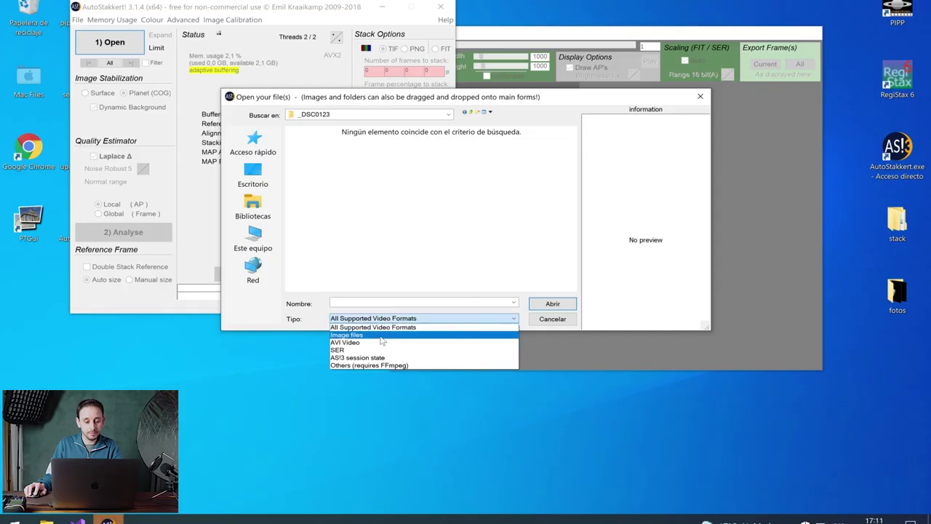
click(384, 338)
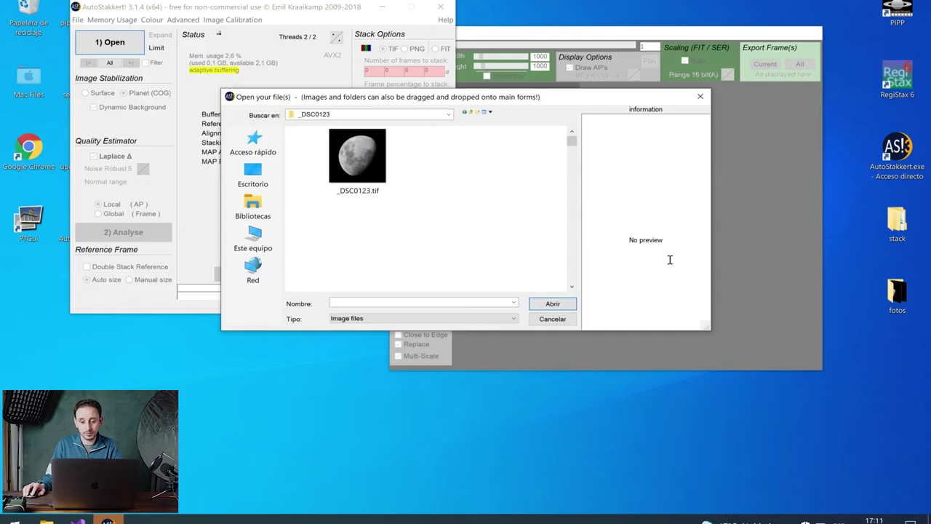
drag(706, 329, 864, 372)
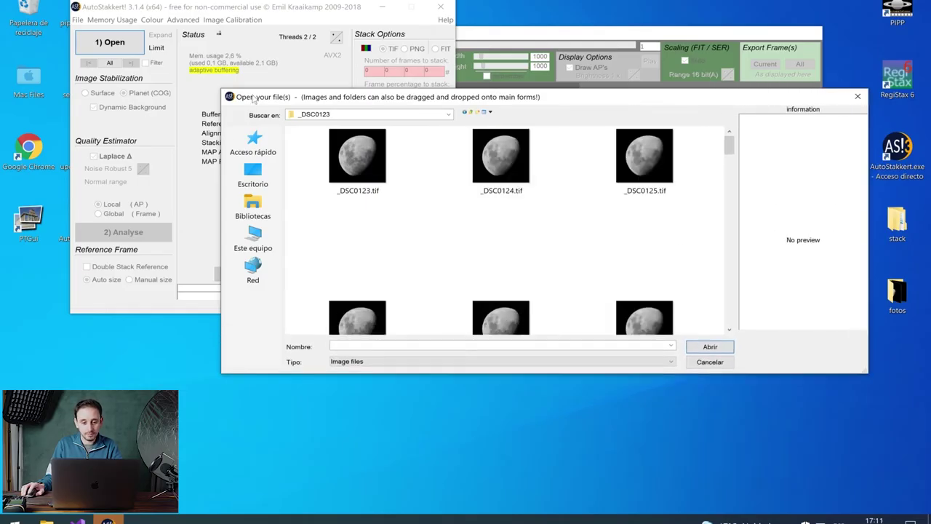
click(357, 156)
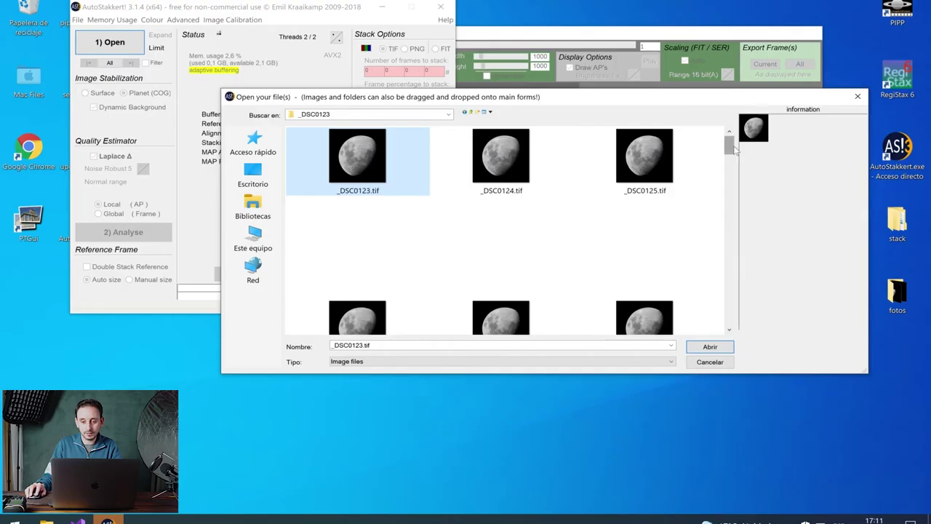
drag(730, 146, 740, 351)
shift+click(501, 294)
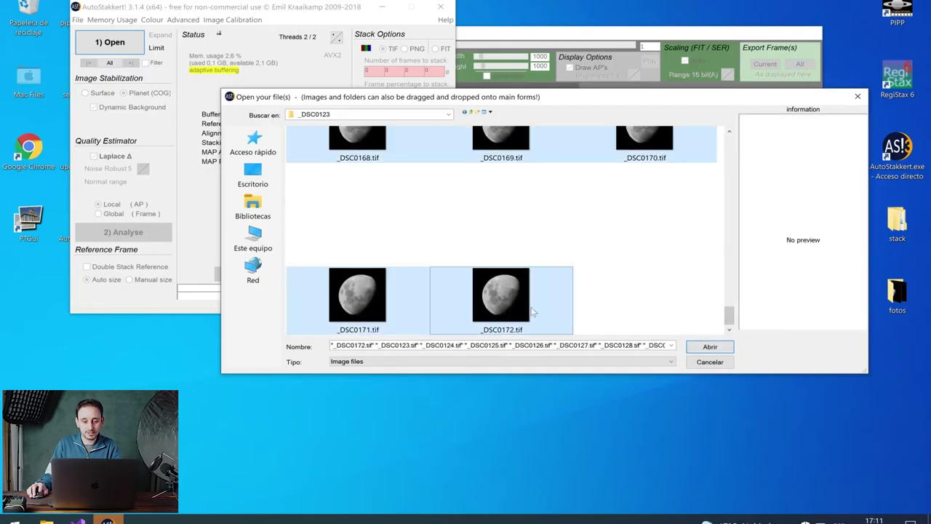
click(710, 347)
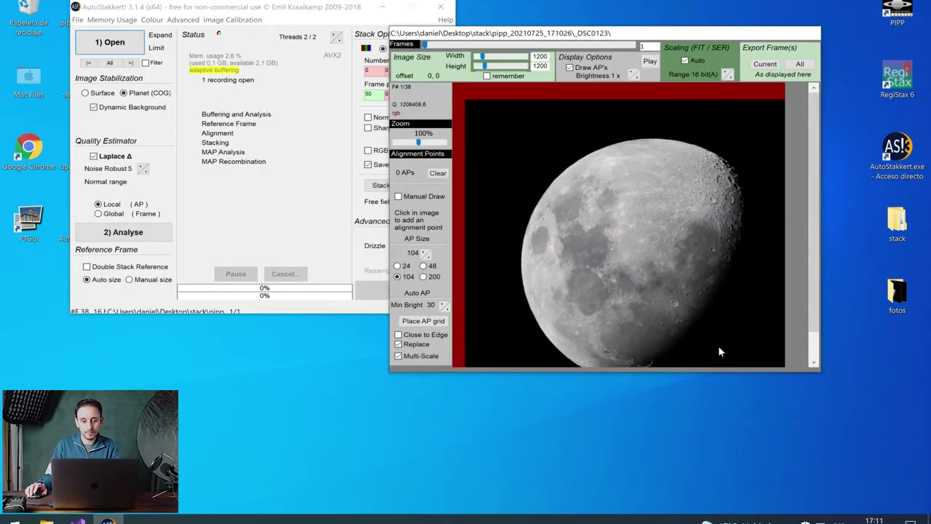
- Place four alignment points on the moon, then replace them with a size-104 AP grid
scroll(816, 355, down, 1)
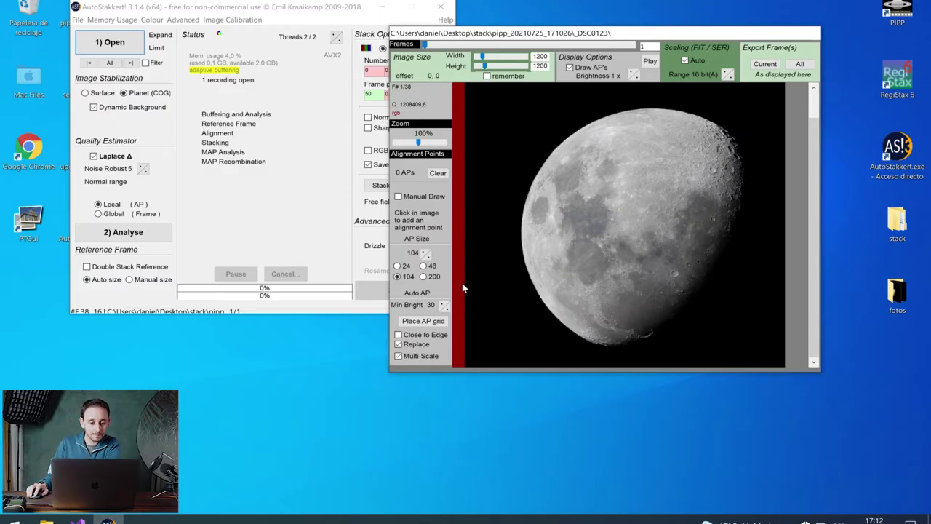
click(636, 166)
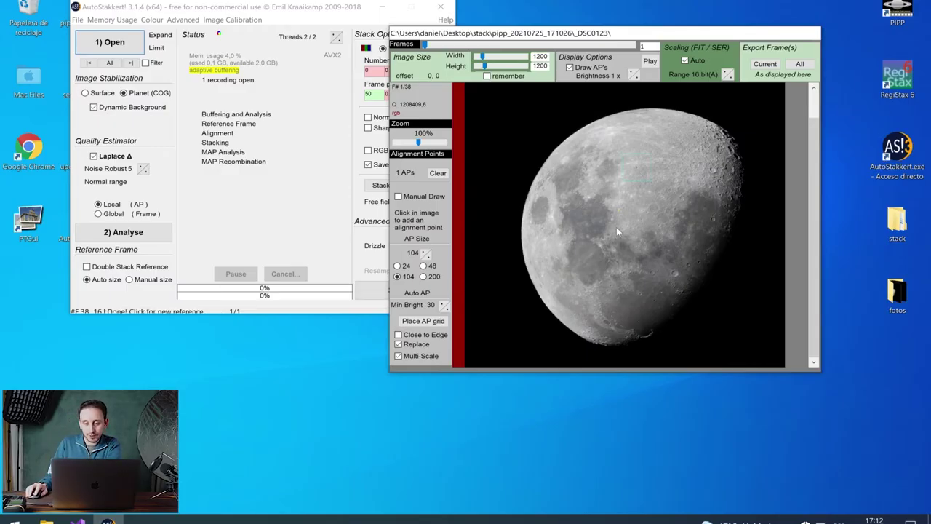
click(593, 195)
click(692, 200)
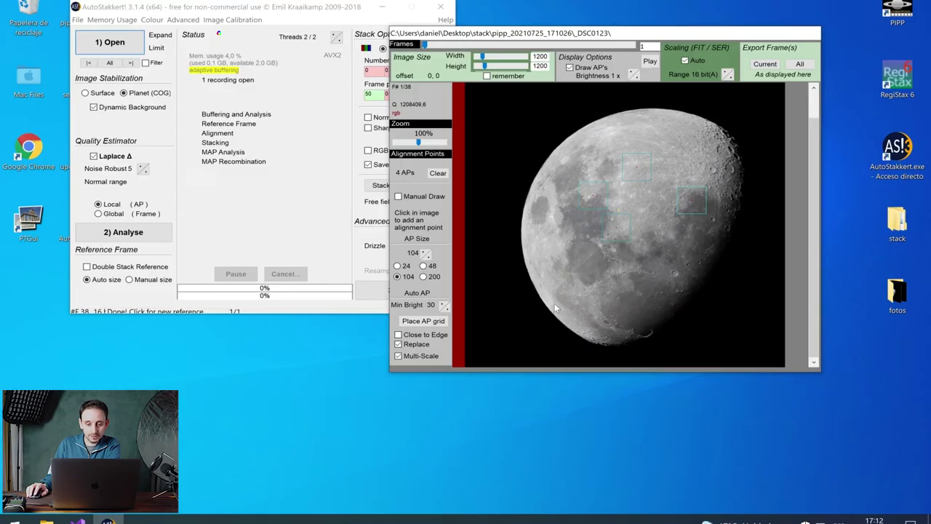
click(560, 275)
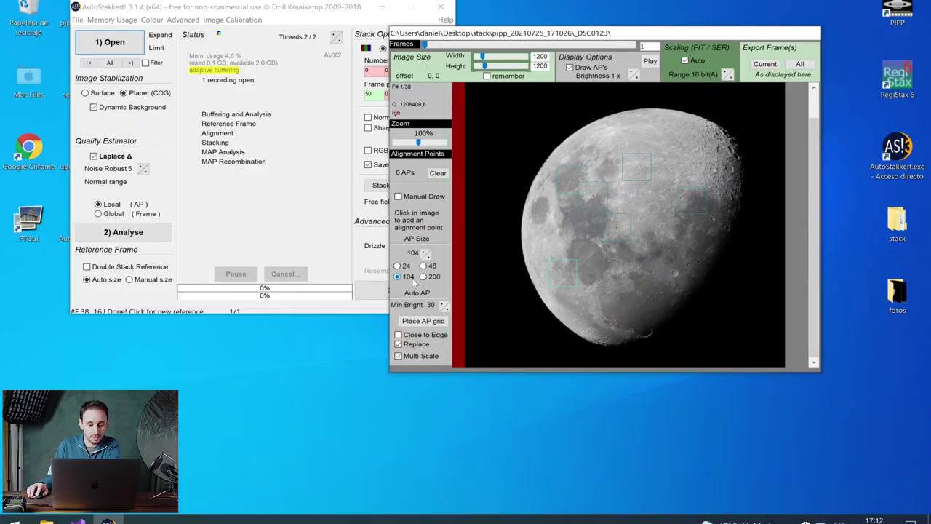
click(425, 322)
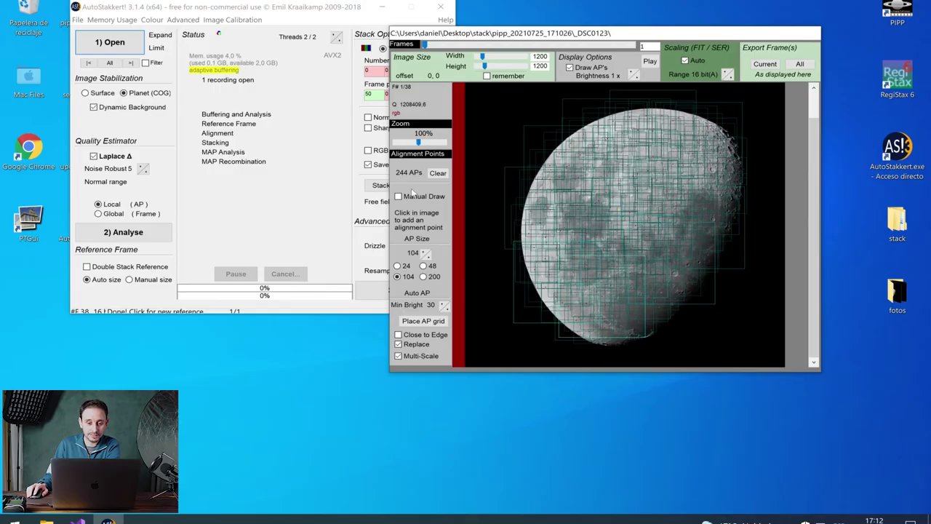
- Try a size-200 AP grid, revert to the 104 grid, and expose the stacking options
click(433, 277)
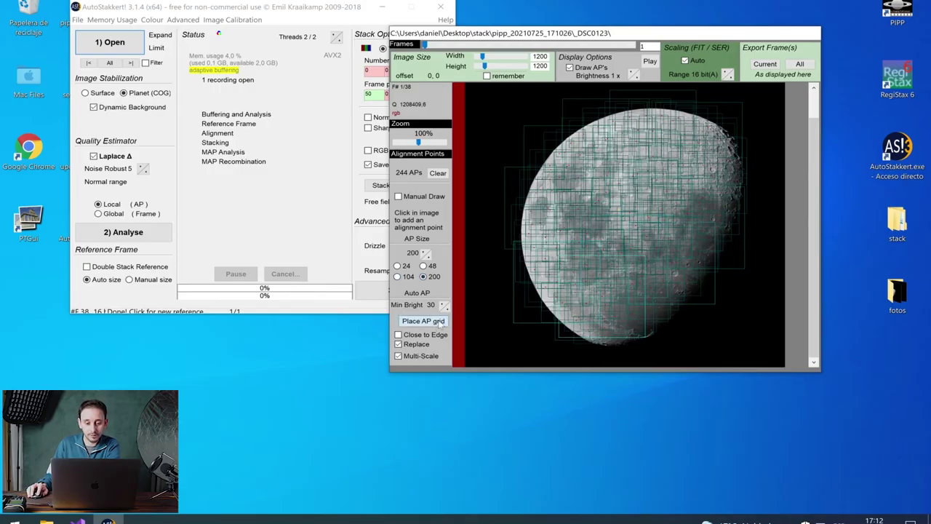
click(429, 321)
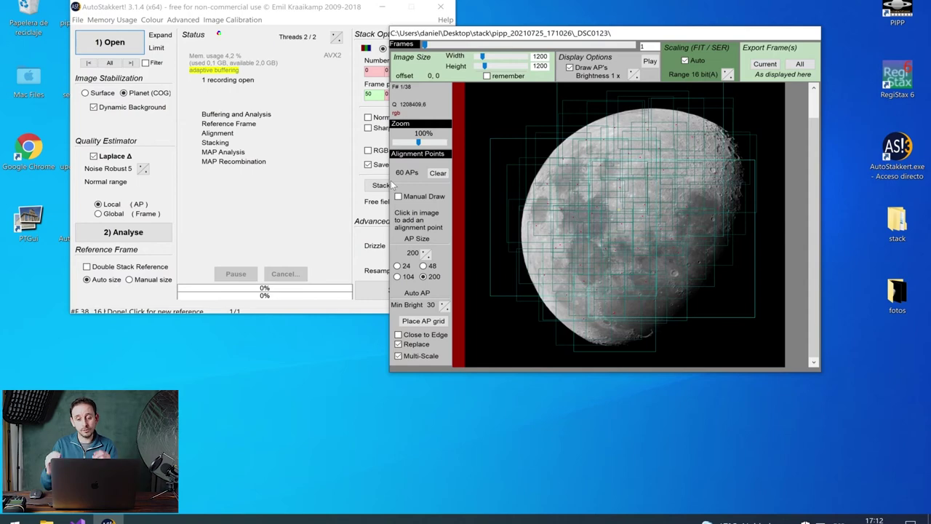
click(423, 320)
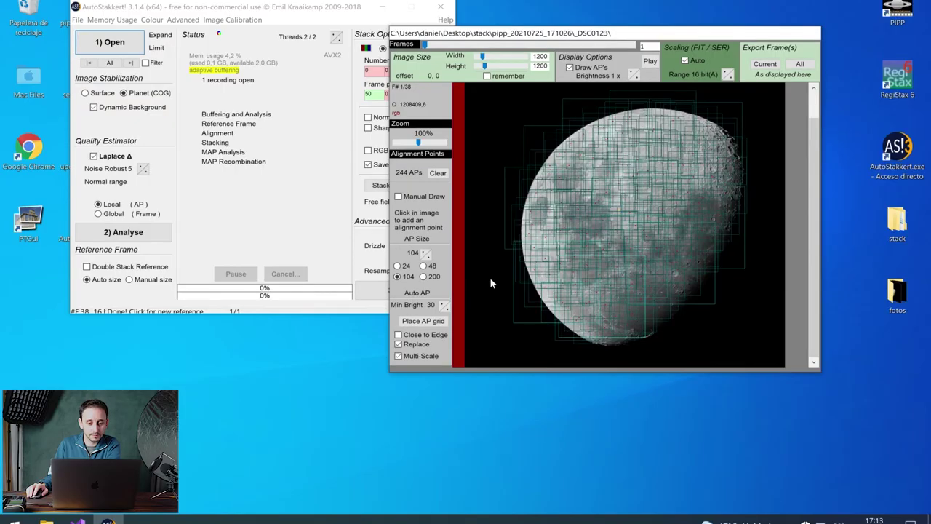
drag(483, 30, 586, 12)
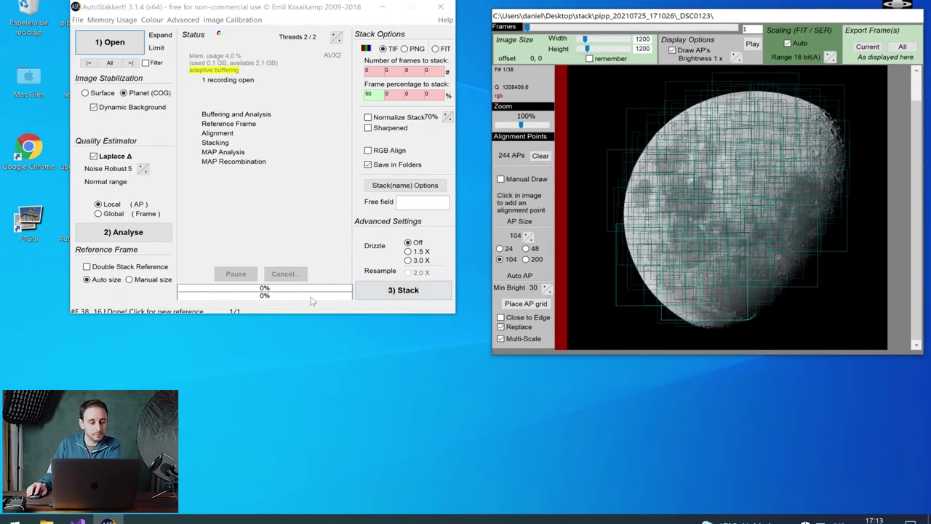
- Analyse the moon frames and stack the best 50% to a TIF using 244 alignment points
click(125, 233)
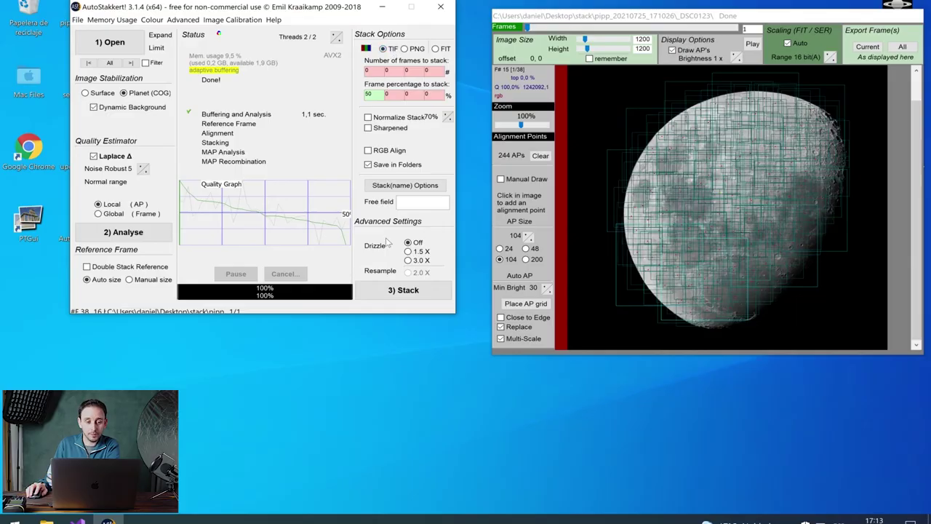
click(437, 293)
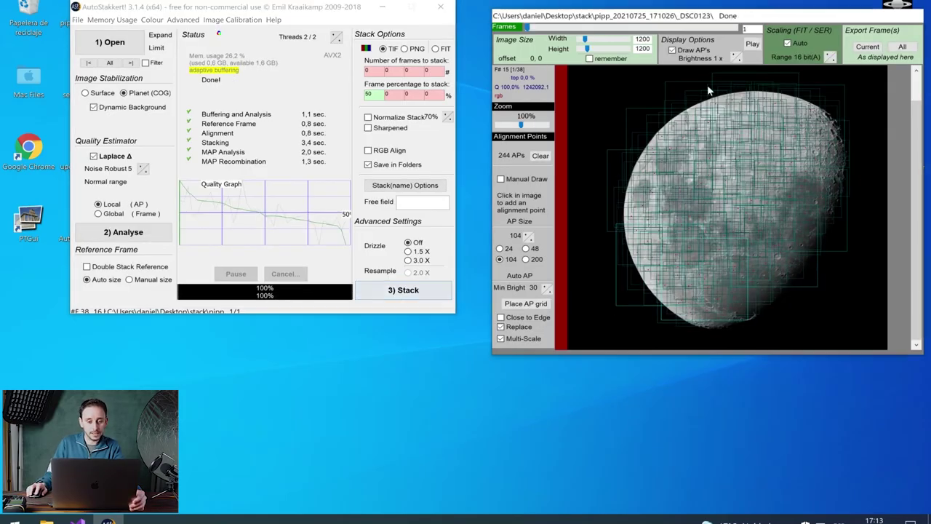
drag(776, 16, 683, 30)
- Close AutoStakkert and browse to stack > pipp_20210725_171026 > AS_P50 in File Explorer
click(439, 9)
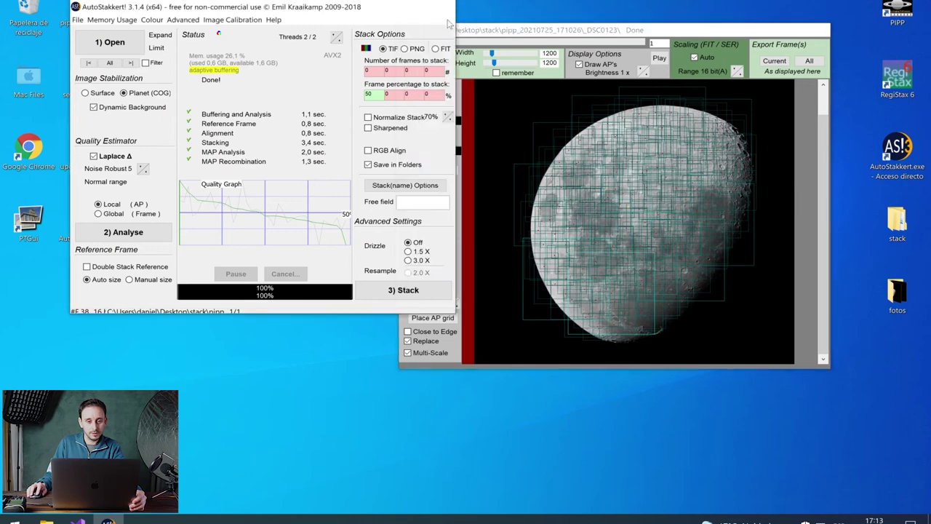
double_click(880, 237)
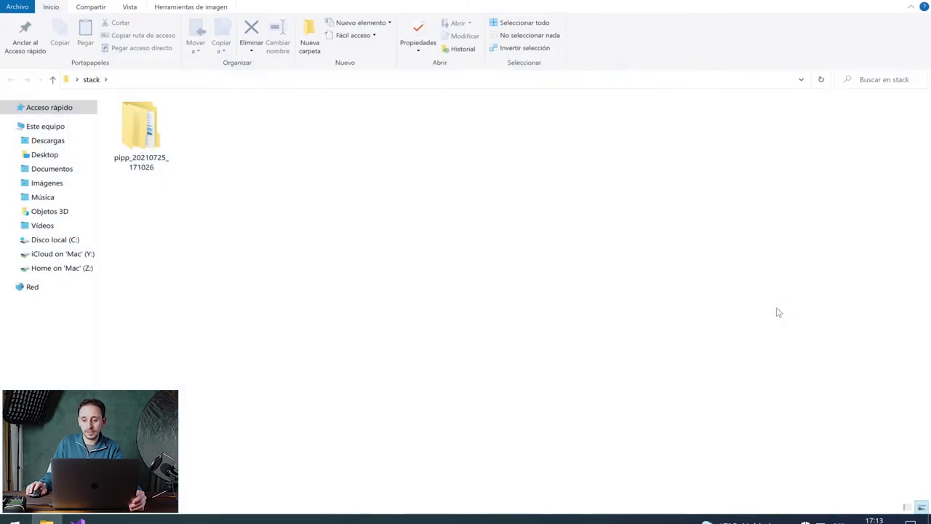
click(167, 142)
double_click(167, 142)
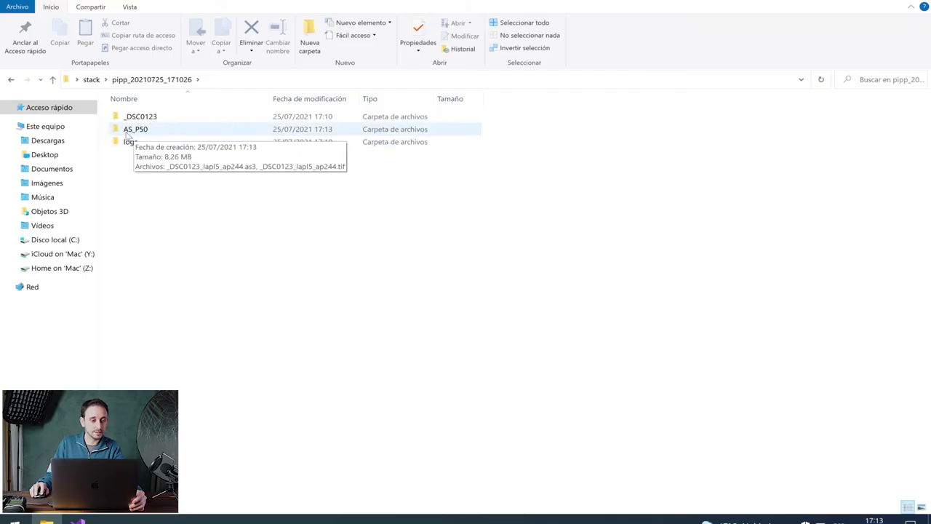
double_click(142, 131)
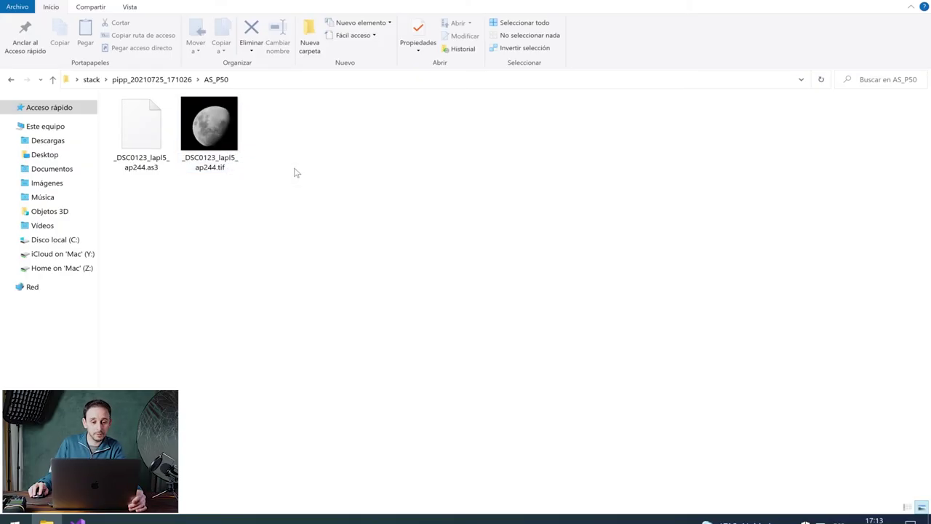
- Preview _DSC0123_lapl5_ap244.tif in Quick Look, then close it and show the desktop
click(217, 168)
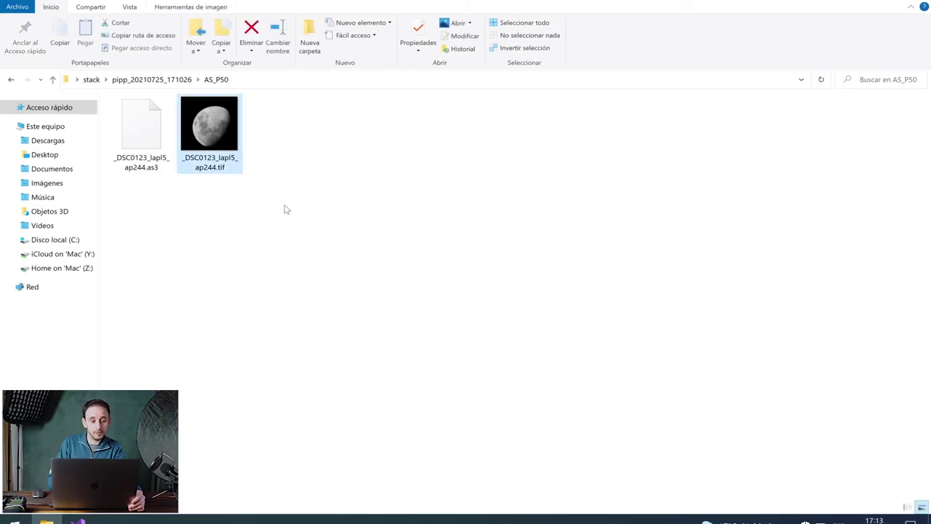
key(space)
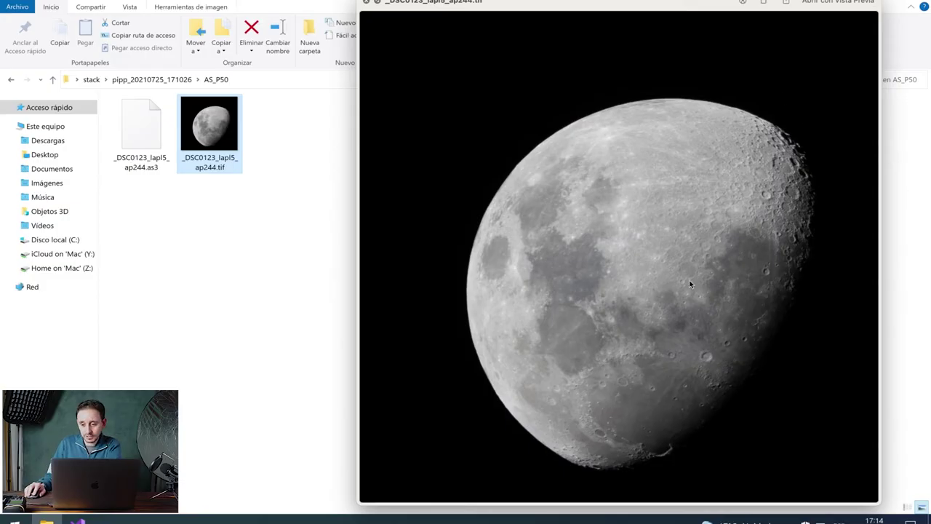
click(366, 3)
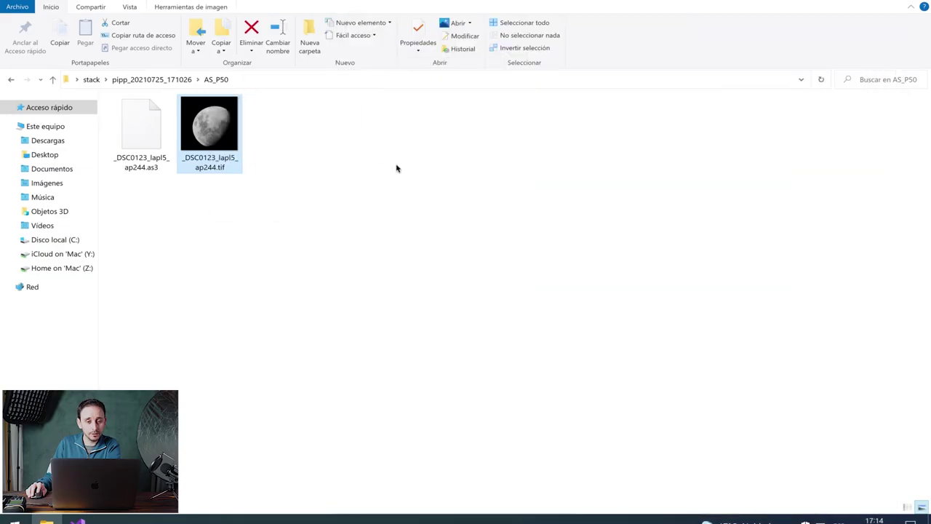
click(397, 167)
key(super+d)
- Launch RegiStax 6 from its desktop shortcut
click(481, 229)
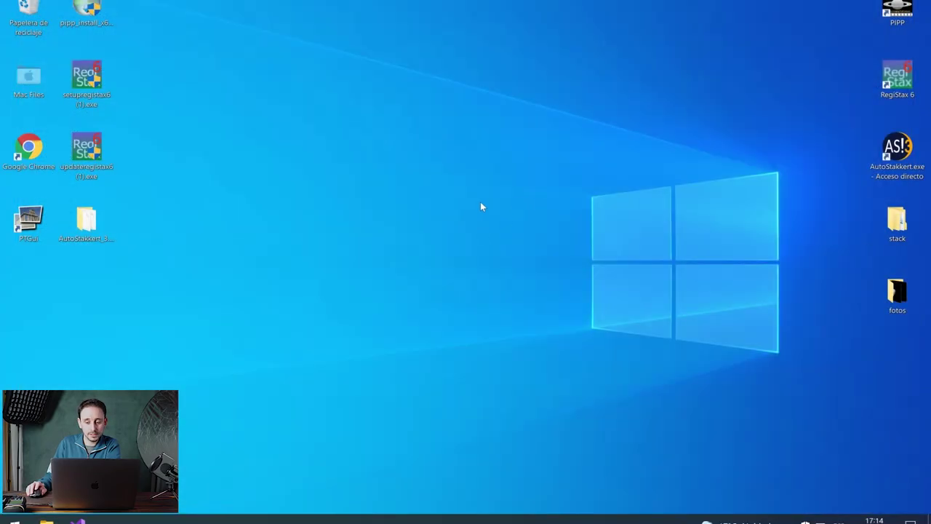
click(899, 79)
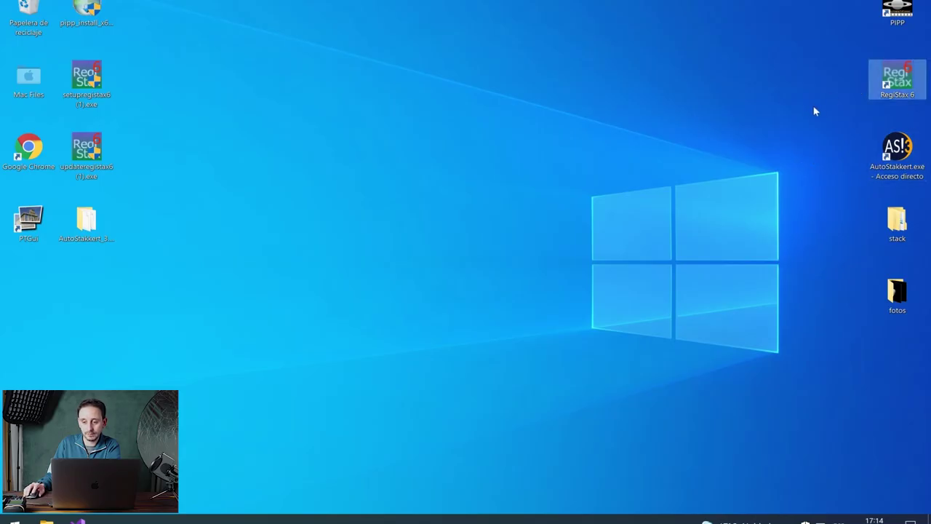
double_click(899, 79)
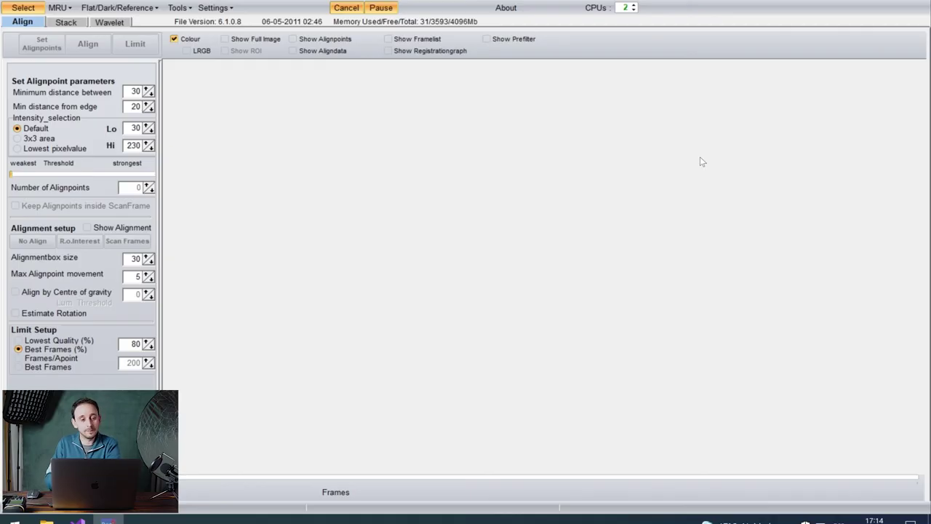
- Load _DSC0123_lapl5_ap244.tif from Escritorio > stack > pipp_20210725_171026 > AS_P50
click(23, 7)
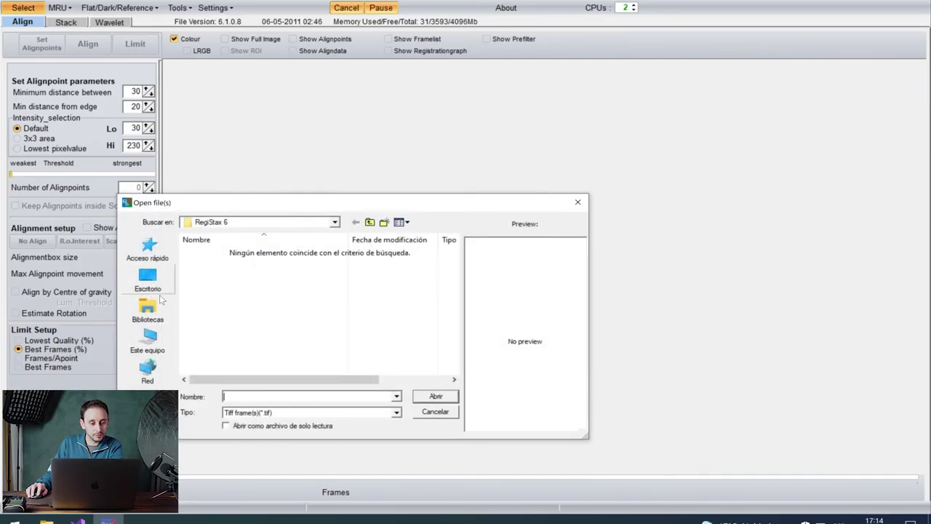
click(153, 288)
scroll(247, 328, down, 2)
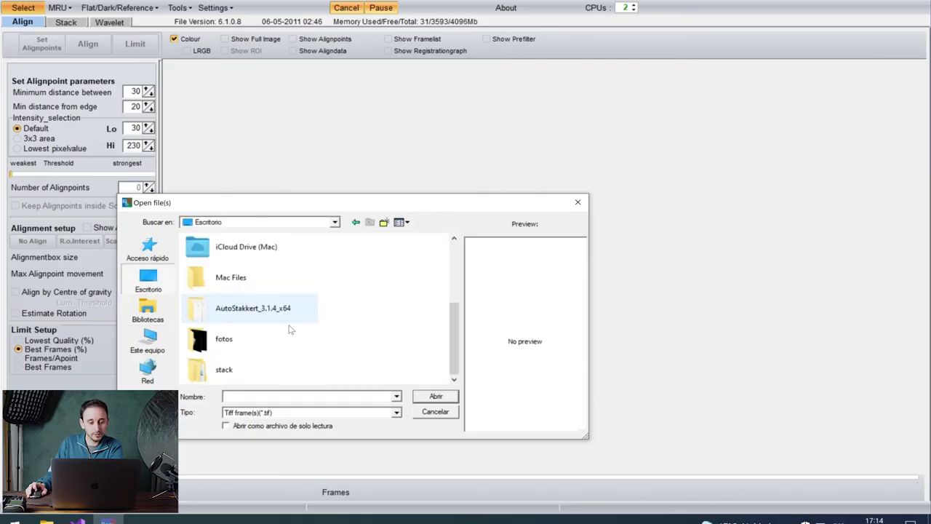
double_click(226, 369)
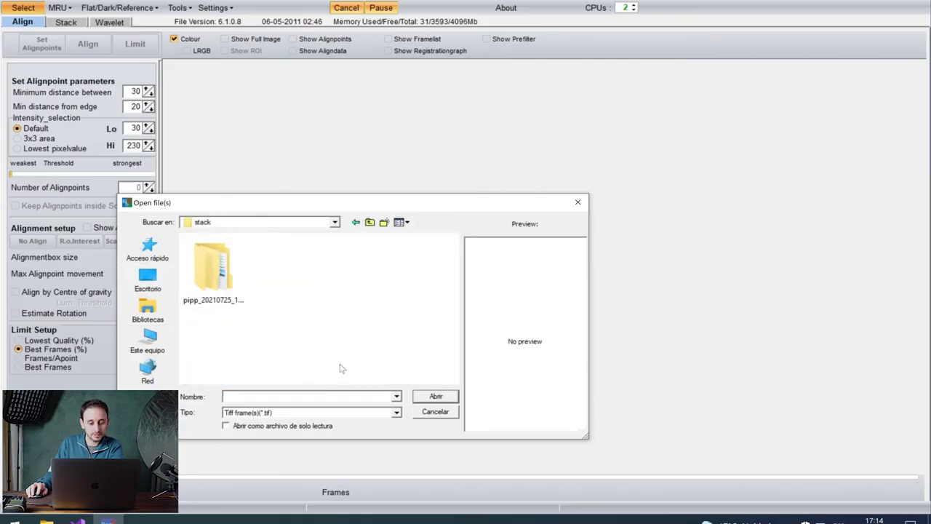
double_click(198, 275)
double_click(238, 267)
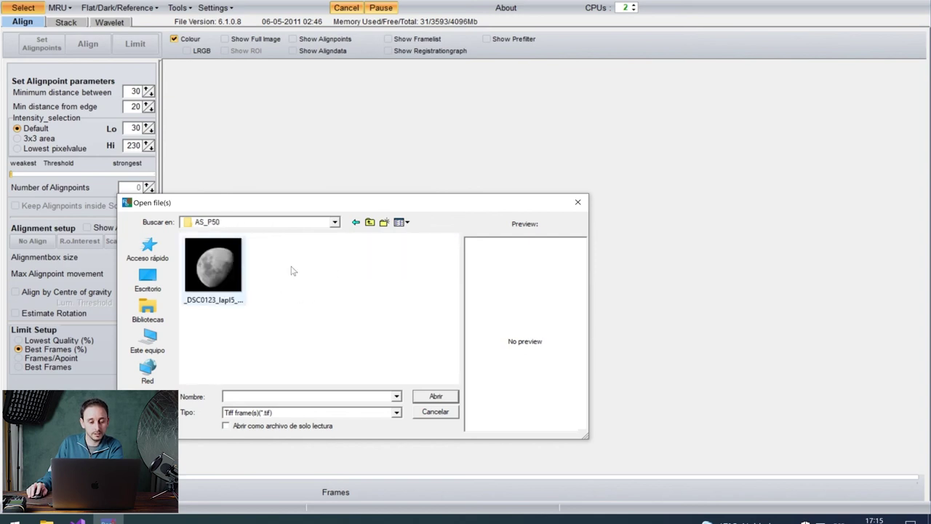
click(222, 270)
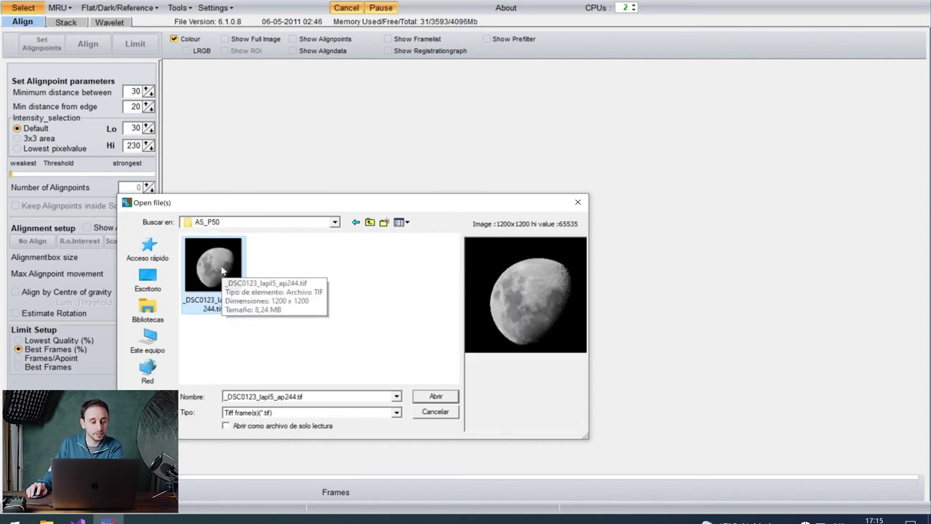
click(434, 398)
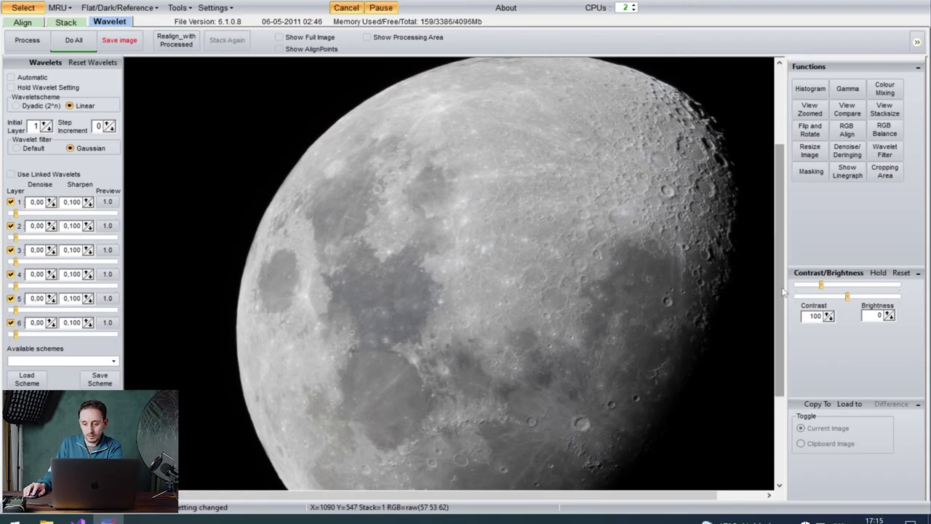
- Set wavelet layers 1–3 to 20.2, 4.8 and 5.2
scroll(790, 250, up, 3)
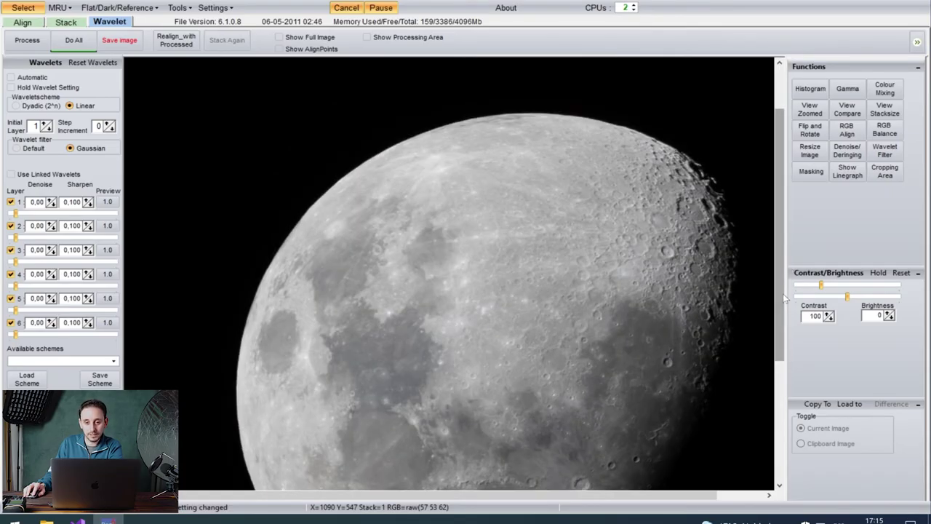
scroll(784, 306, down, 1)
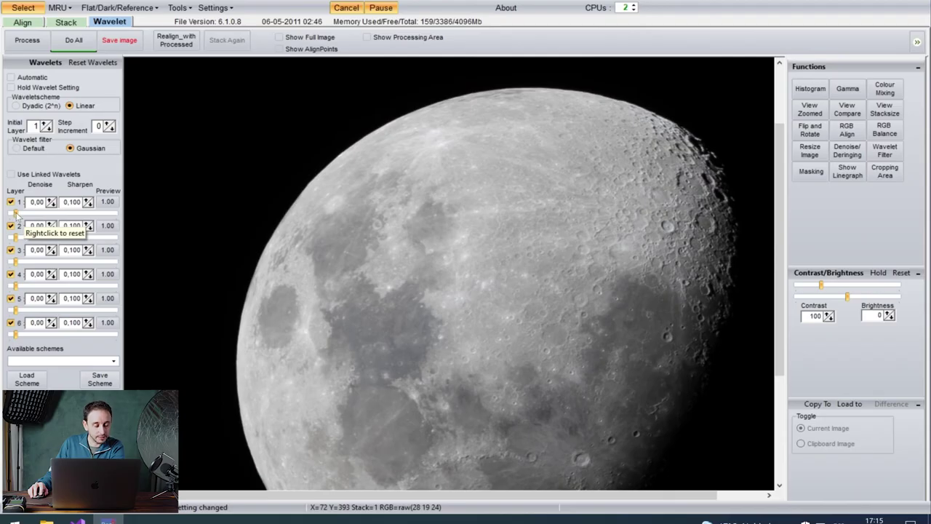
drag(16, 212, 22, 239)
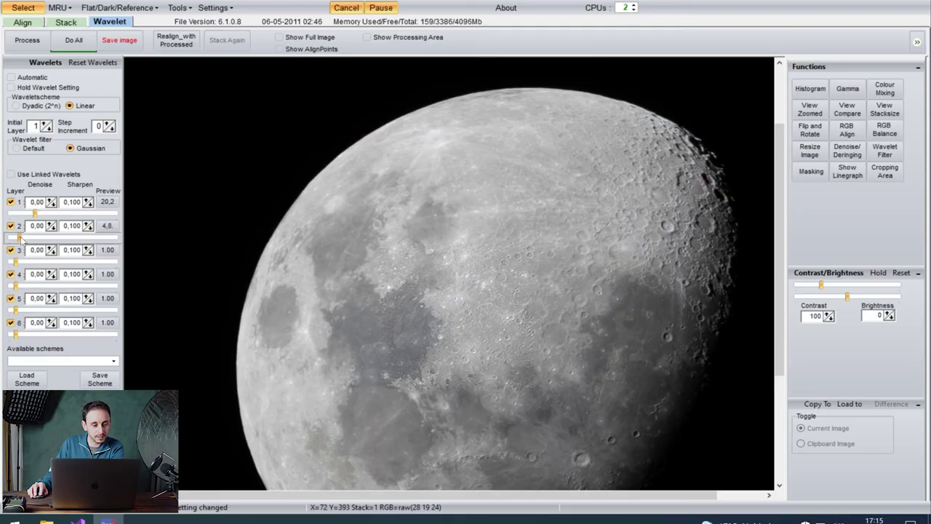
drag(22, 239, 23, 262)
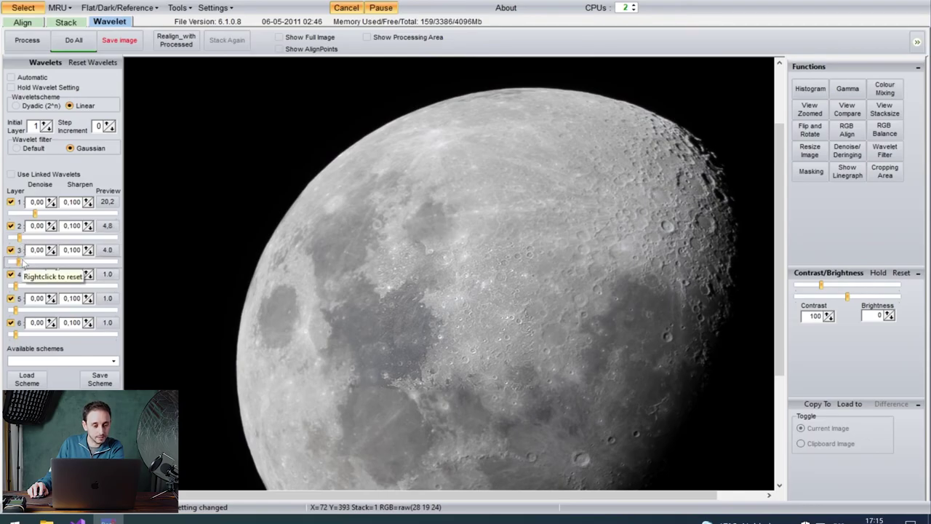
drag(24, 260, 25, 261)
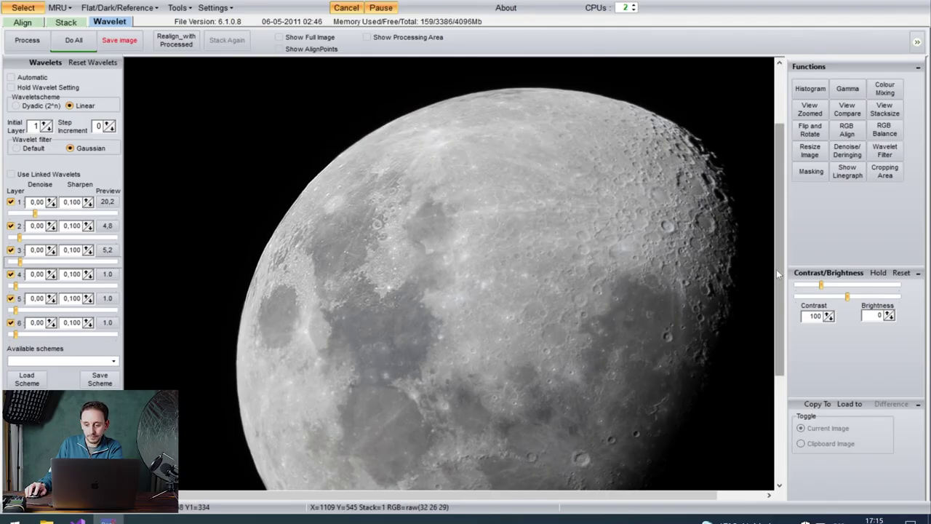
- Set wavelet layers 4–6 to 4.2, 0.5 and 1.0
scroll(567, 334, down, 3)
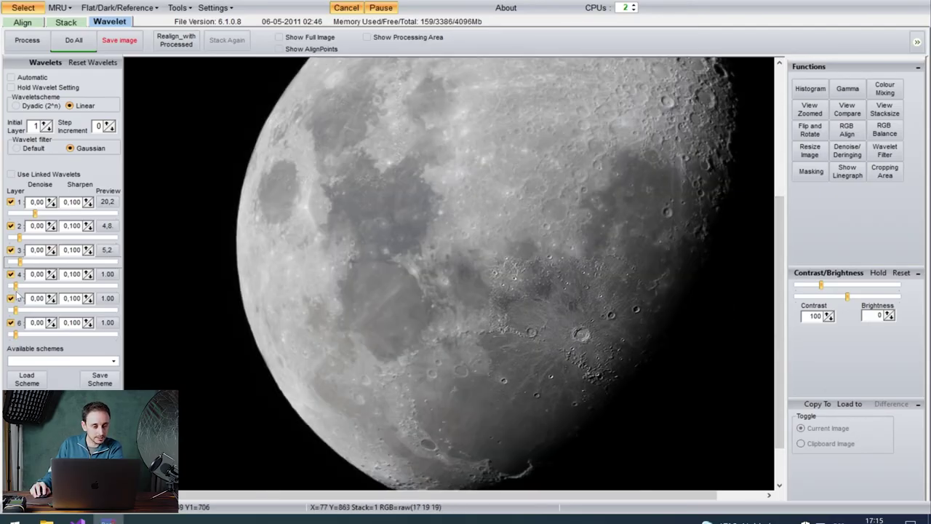
drag(15, 285, 18, 313)
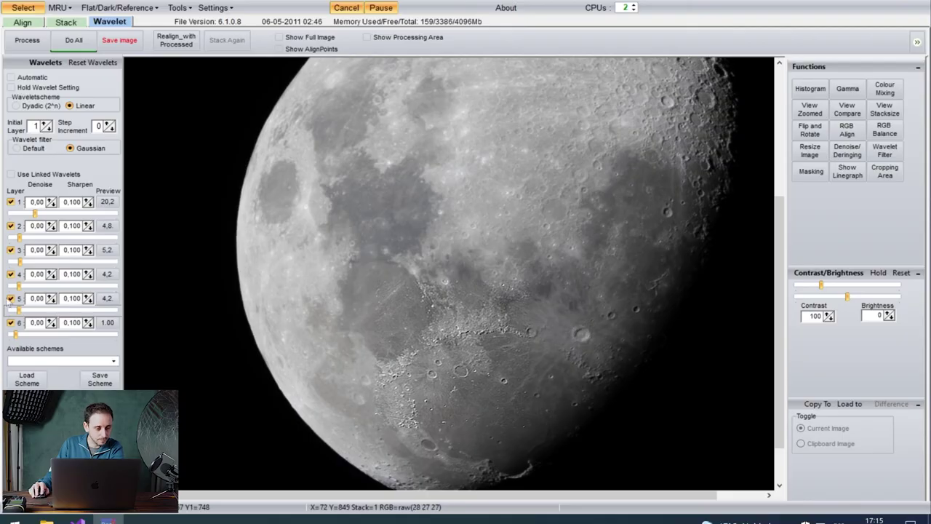
mouse_move(19, 309)
mouse_down()
mouse_move(4, 313)
mouse_move(15, 313)
mouse_up()
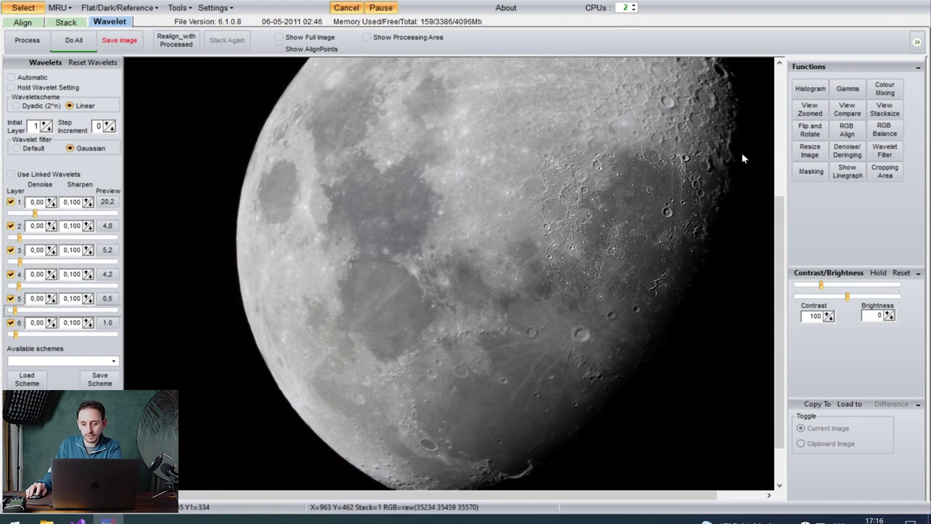
drag(779, 303, 781, 193)
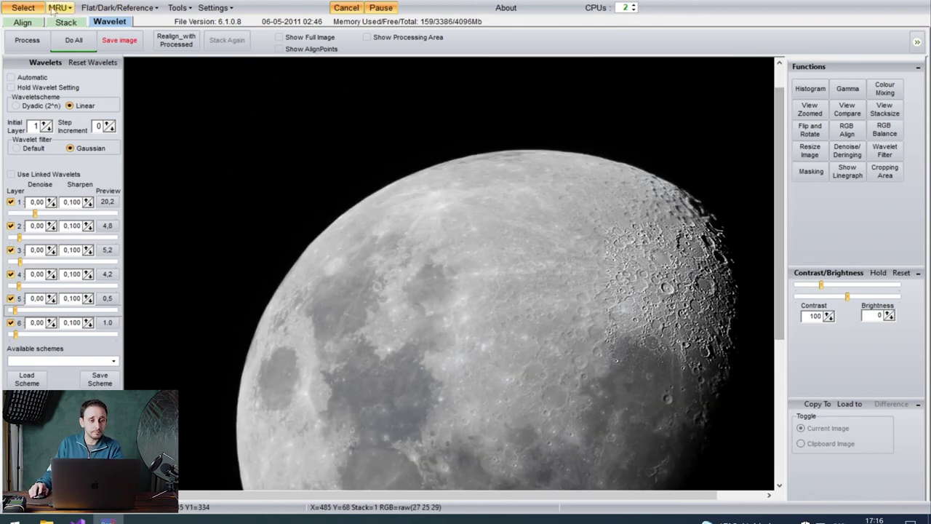
- Apply the wavelet sharpening to the whole moon and save it as REGISTAX TIFF in AS_P50
click(75, 41)
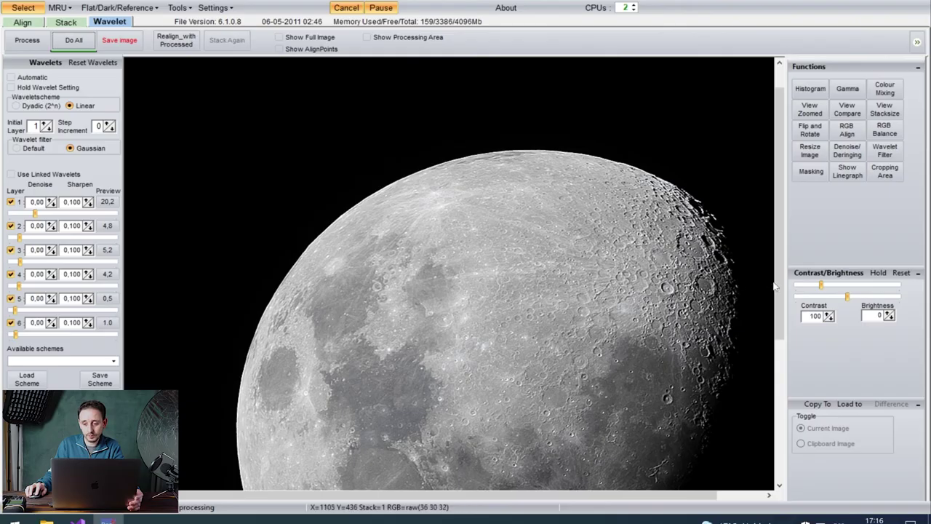
drag(784, 298, 784, 392)
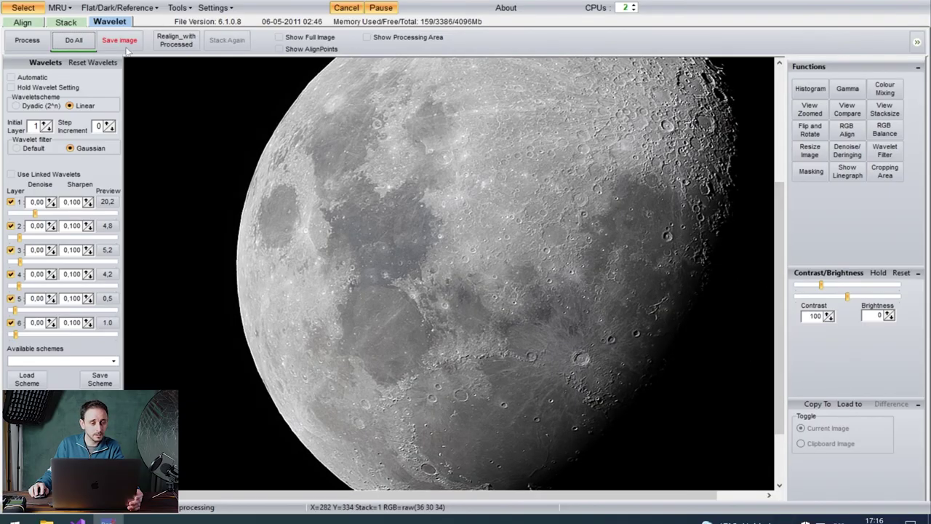
click(120, 40)
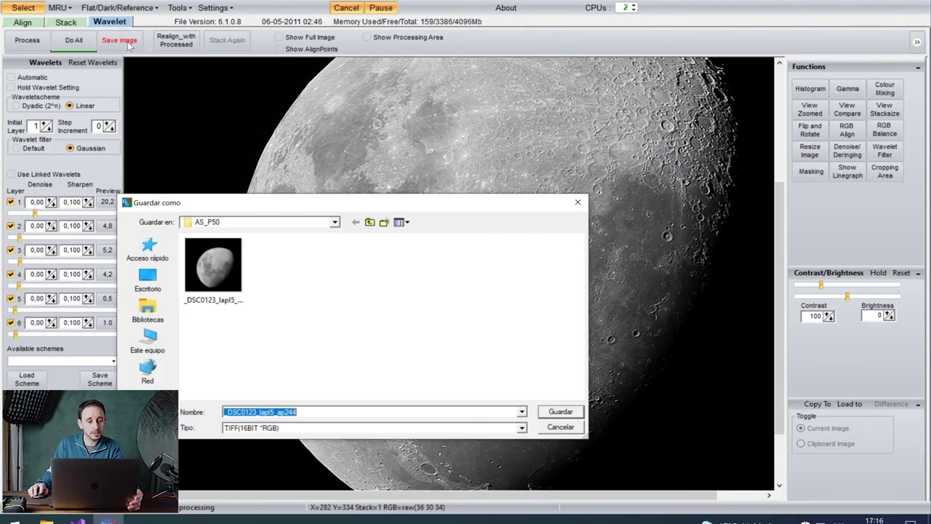
click(148, 279)
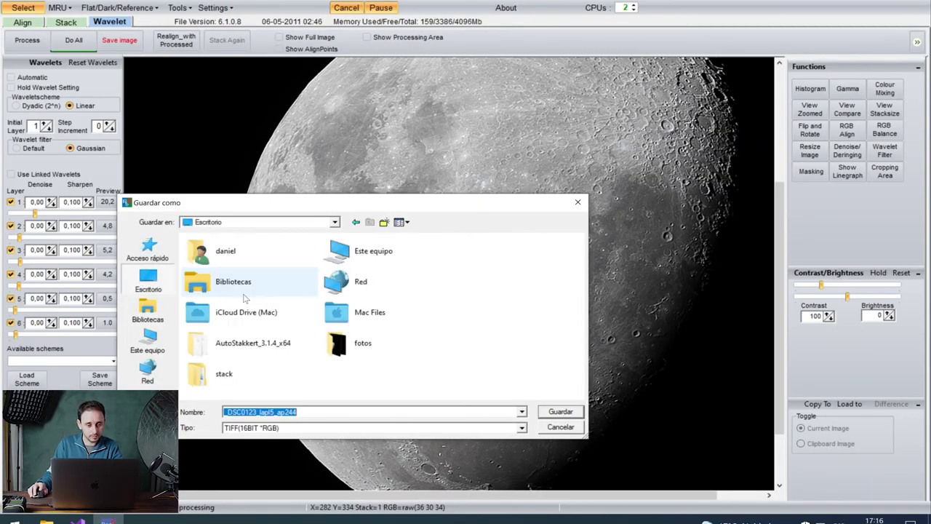
double_click(221, 379)
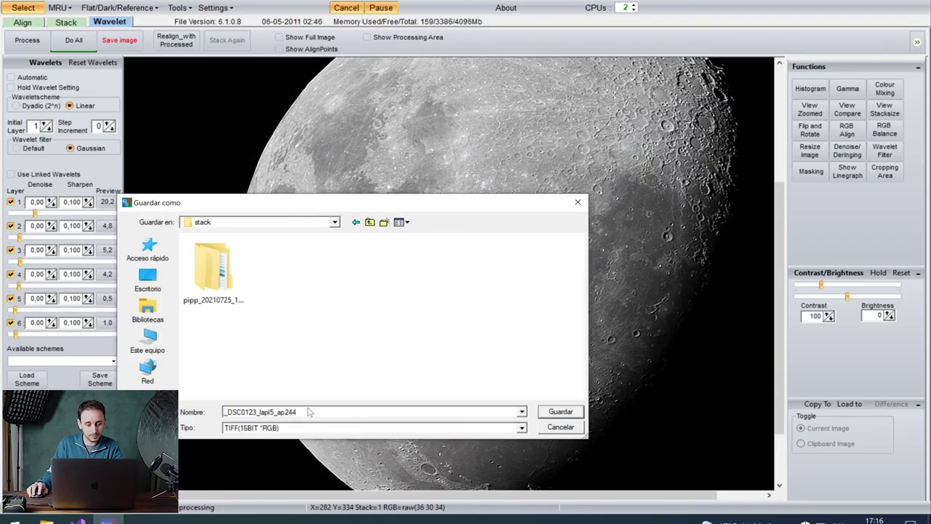
double_click(231, 291)
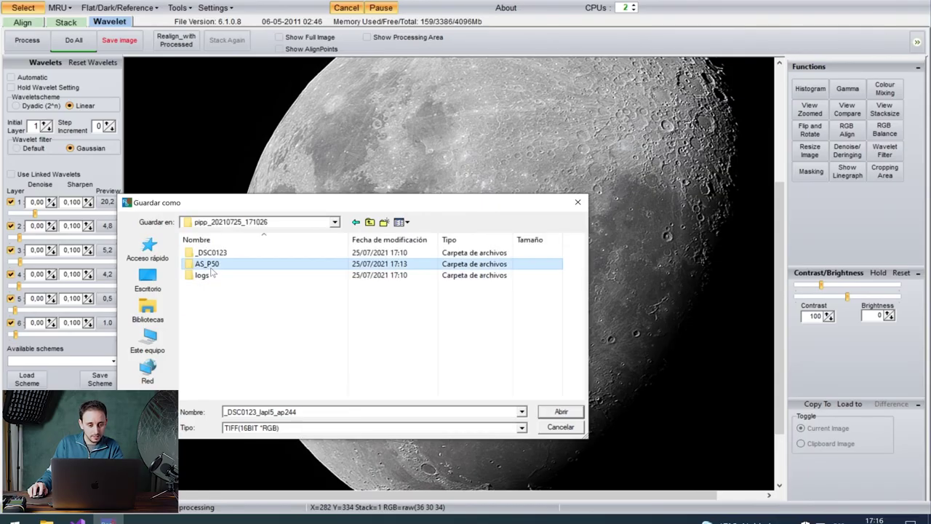
double_click(211, 264)
double_click(229, 409)
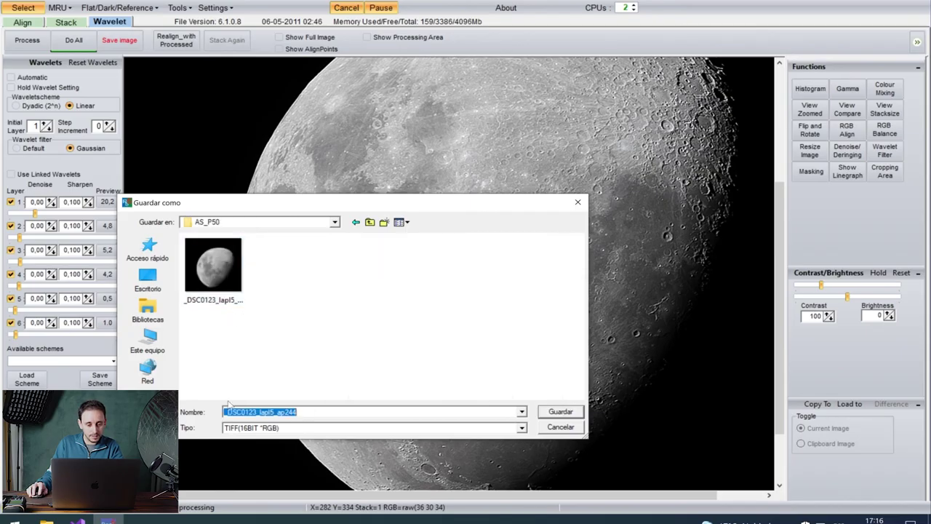
text(E)
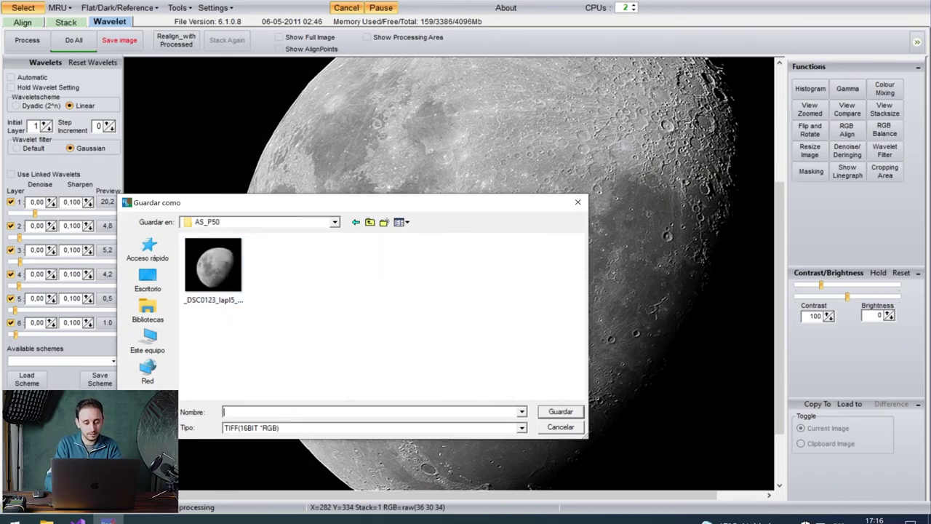
text(REGISTAX)
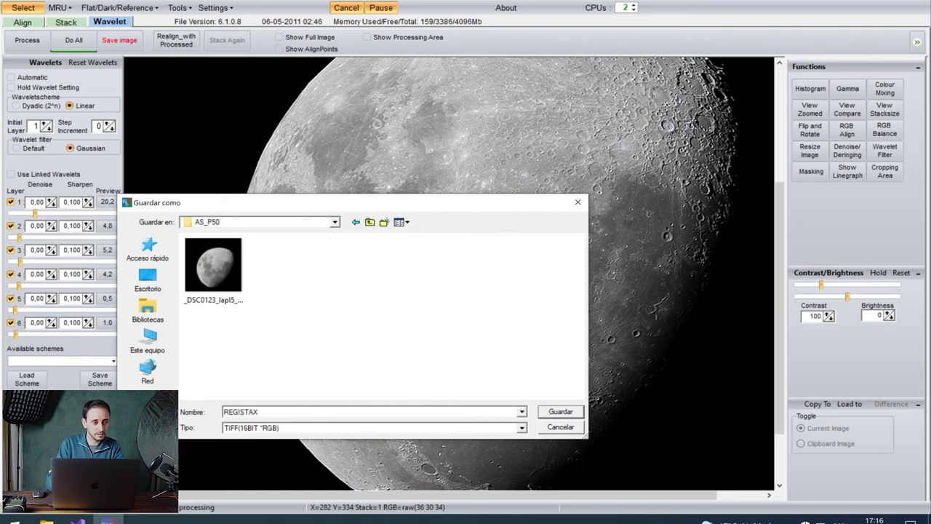
key(Return)
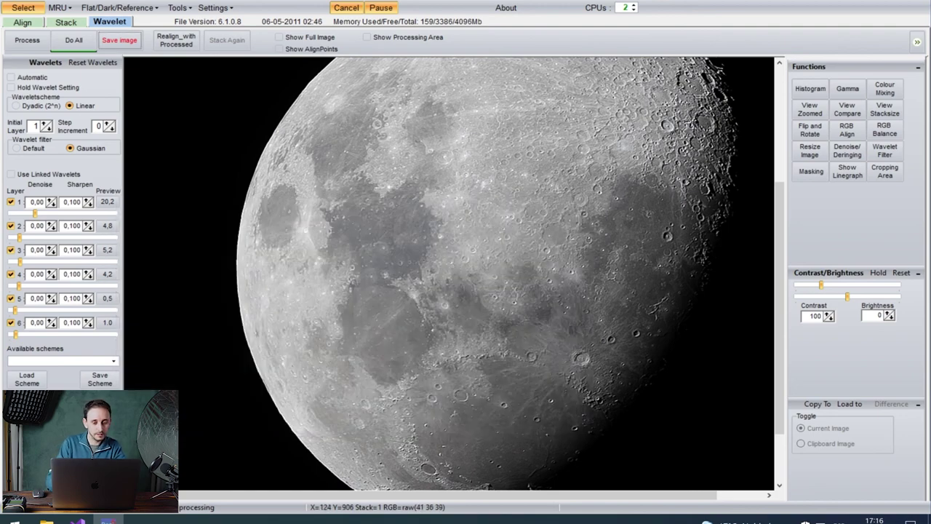
- Close RegiStax and open stack > pipp_20210725_171026 > AS_P50 in File Explorer
key(alt+F4)
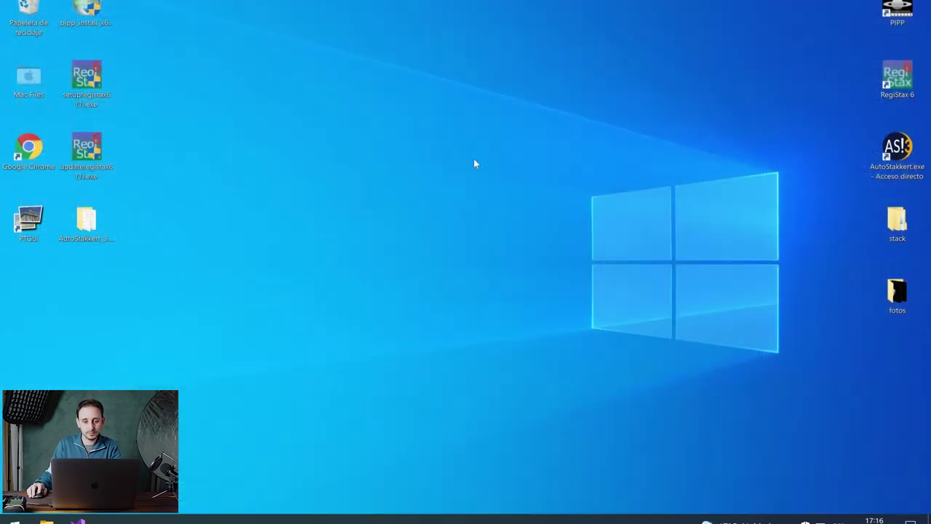
double_click(899, 240)
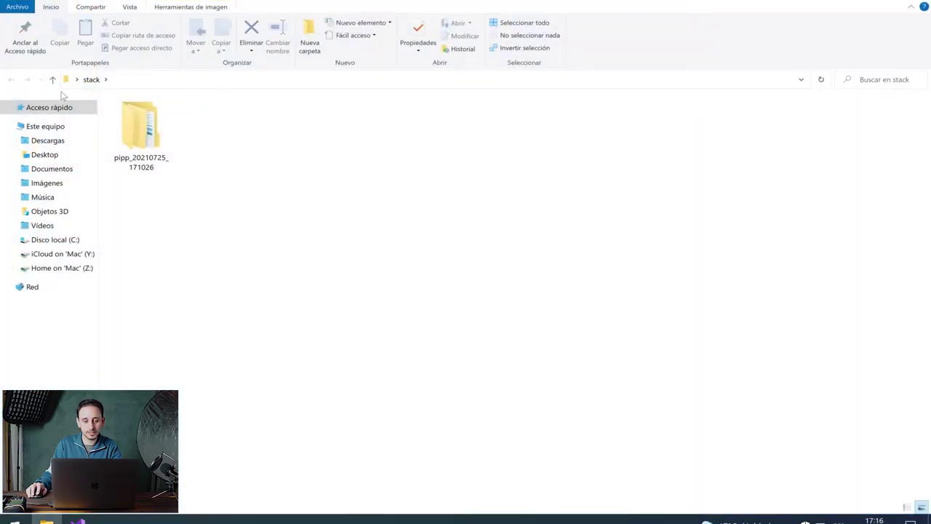
double_click(132, 147)
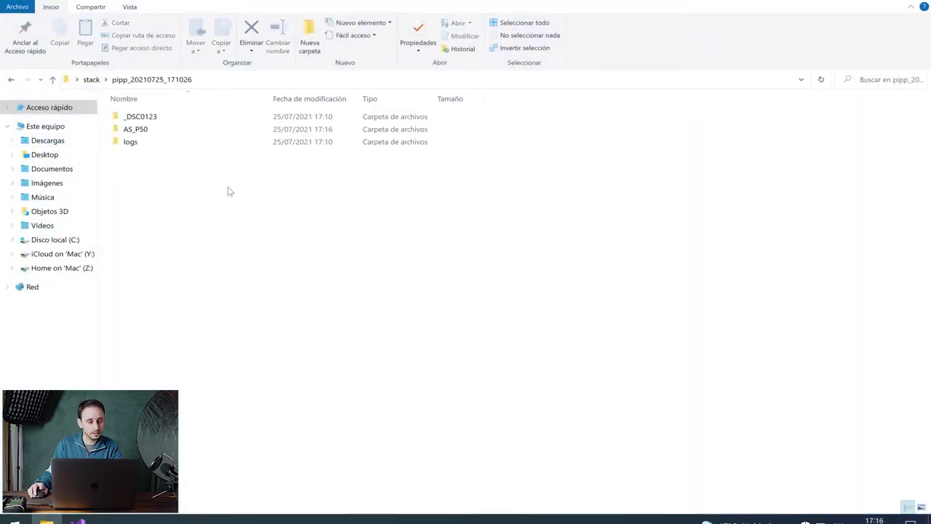
double_click(160, 131)
- Compare the unsharpened stacked TIF with REGISTAX.tif in Quick Look, then close the preview
click(207, 156)
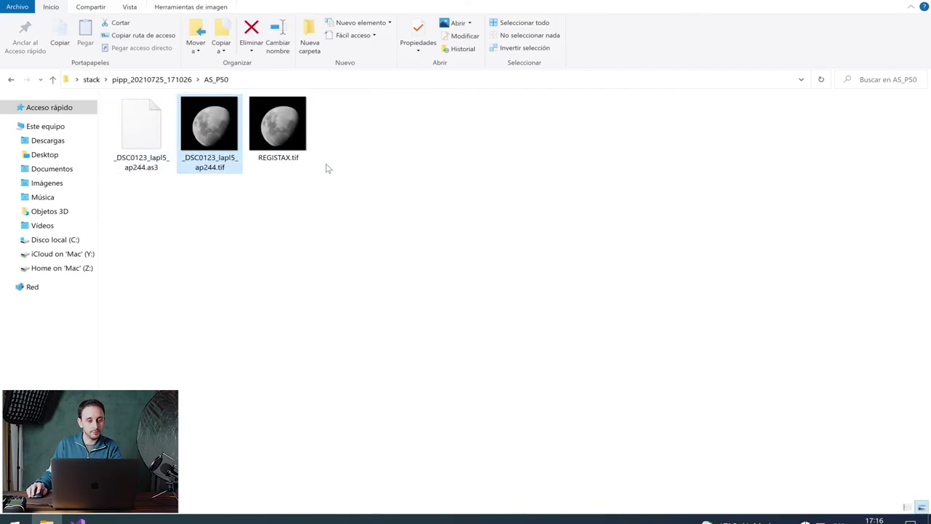
key(space)
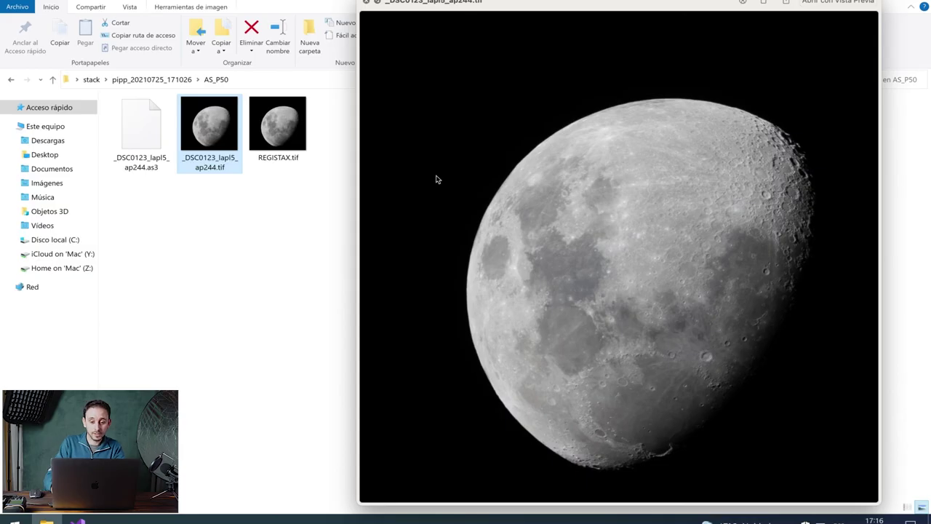
key(Right)
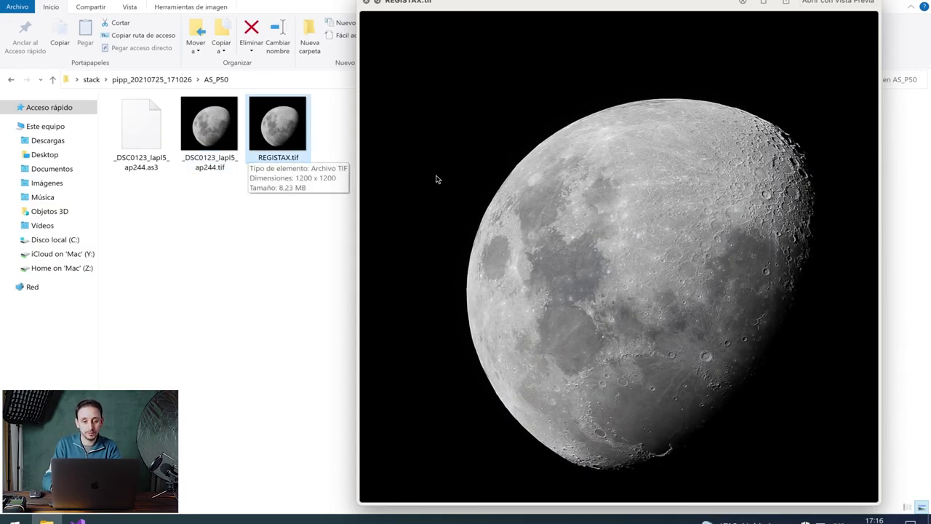
key(Left)
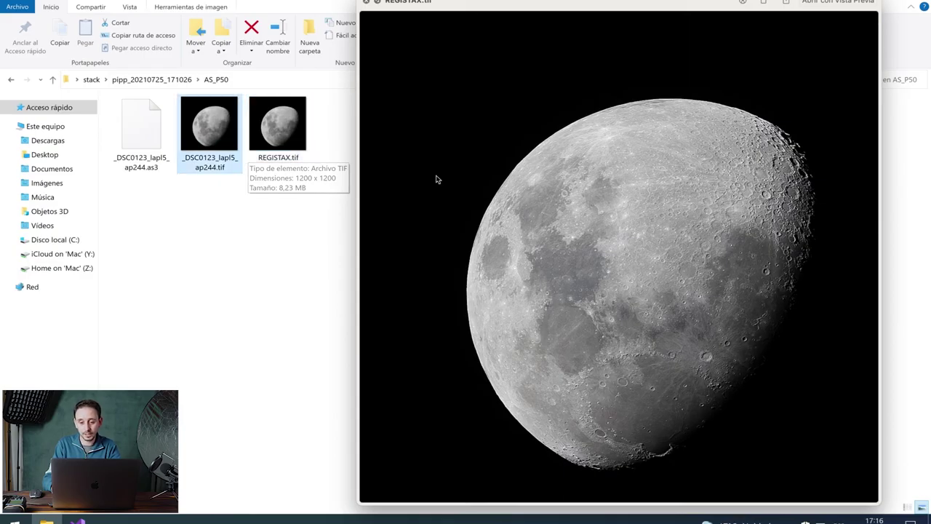
key(Right)
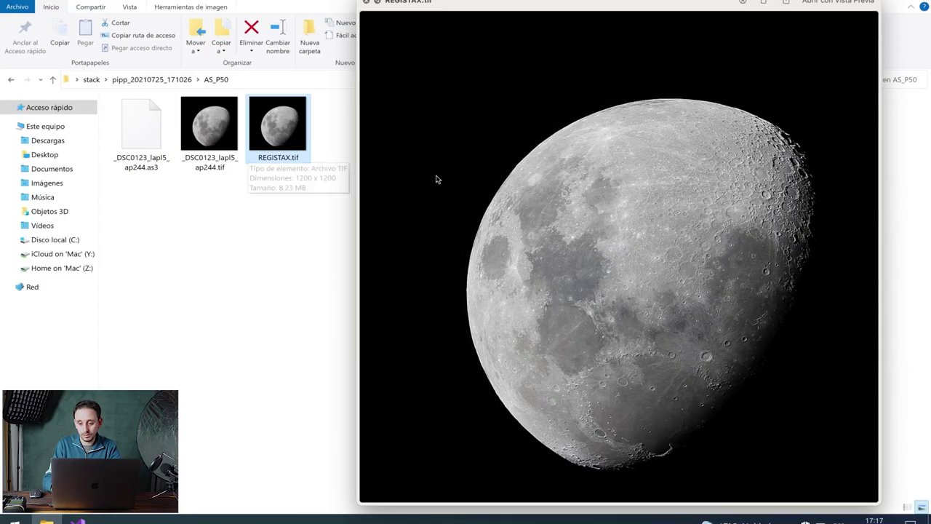
key(Left)
key(Right)
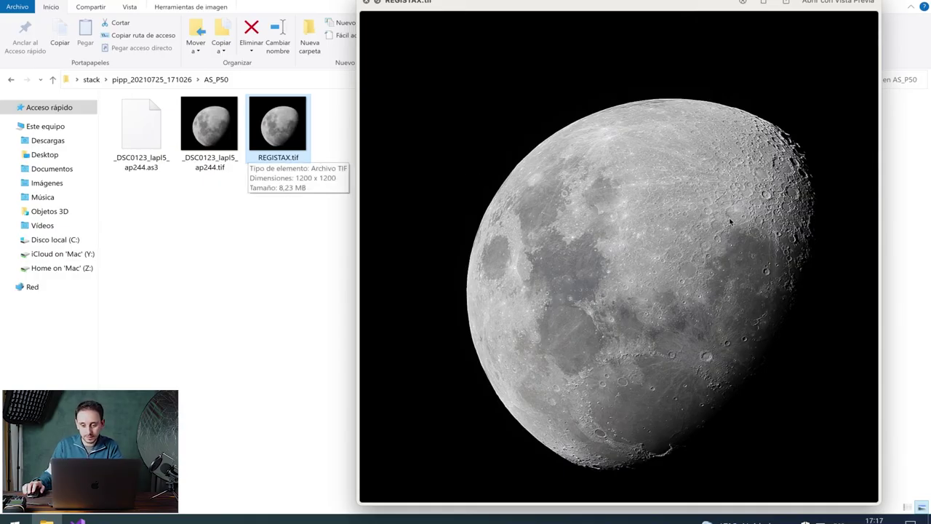
key(space)
click(505, 250)
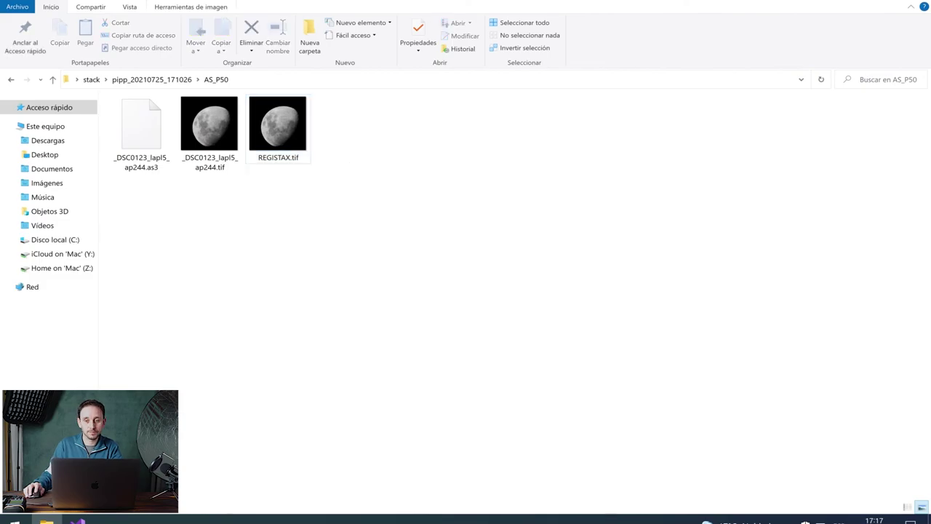